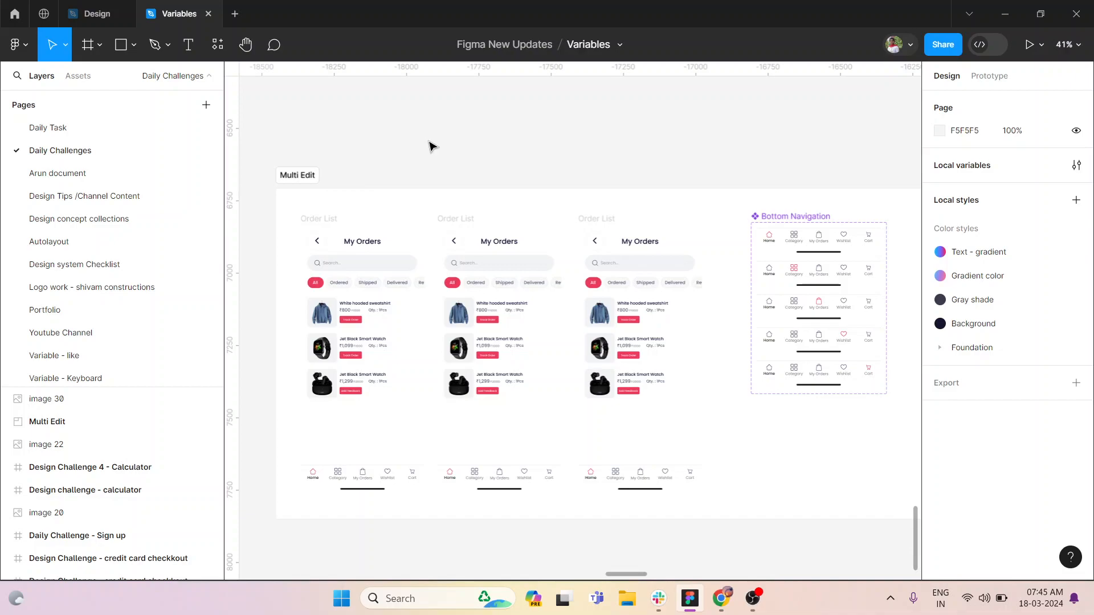
- Select the All filter chip in the first Order List screen together with its matching layers in the other screens
scroll(418, 412, "up", 5)
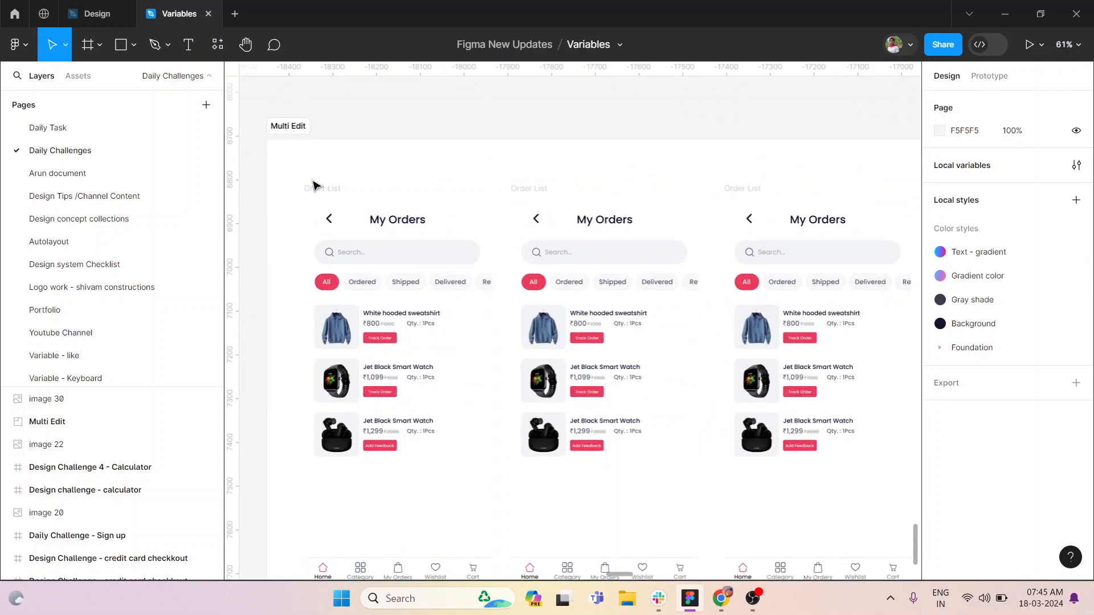
left_click(335, 189)
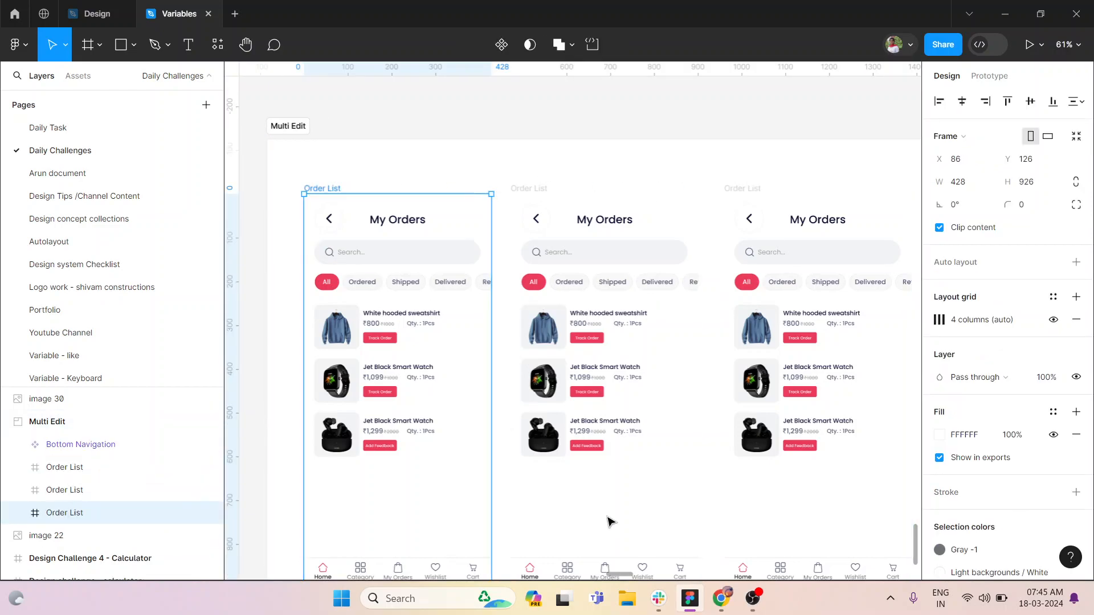
scroll(480, 342, "up", 3)
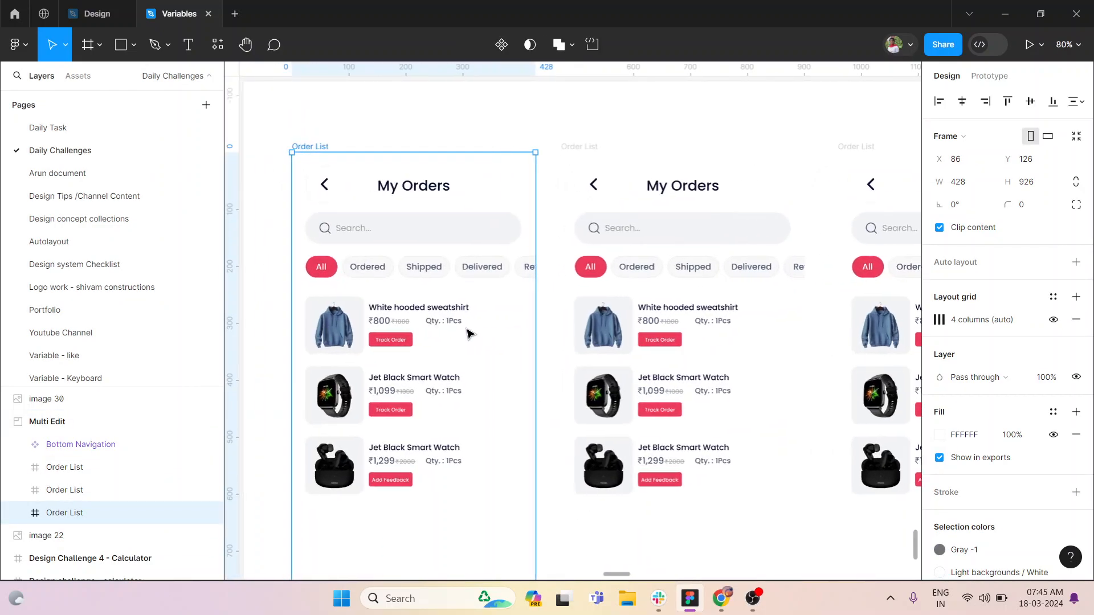
scroll(354, 200, "up", 3)
scroll(355, 201, "down", 2)
scroll(358, 204, "down", 1)
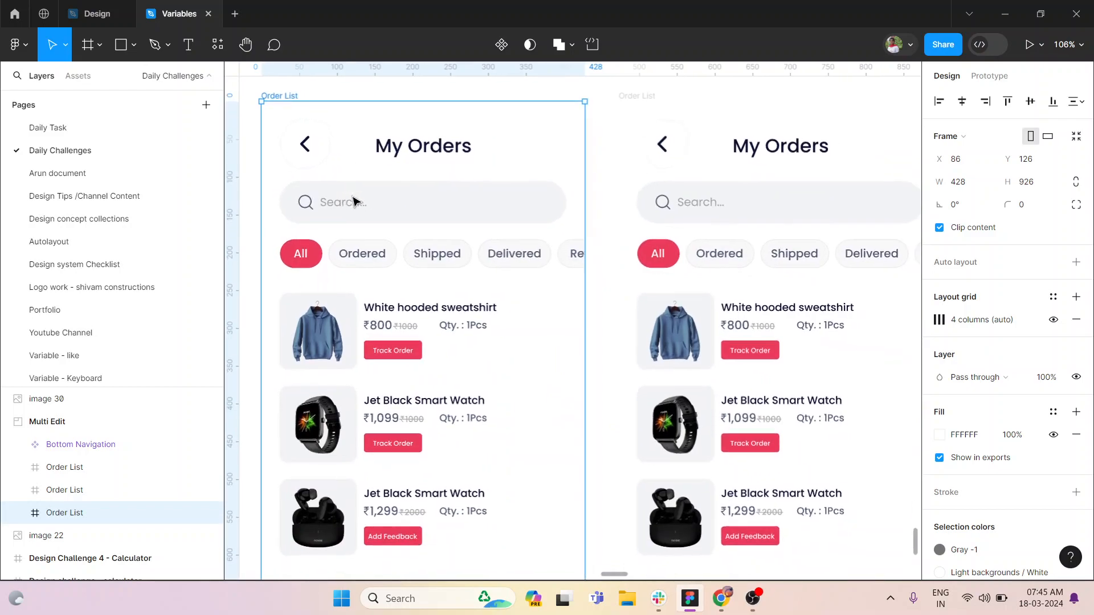
double_click(300, 262)
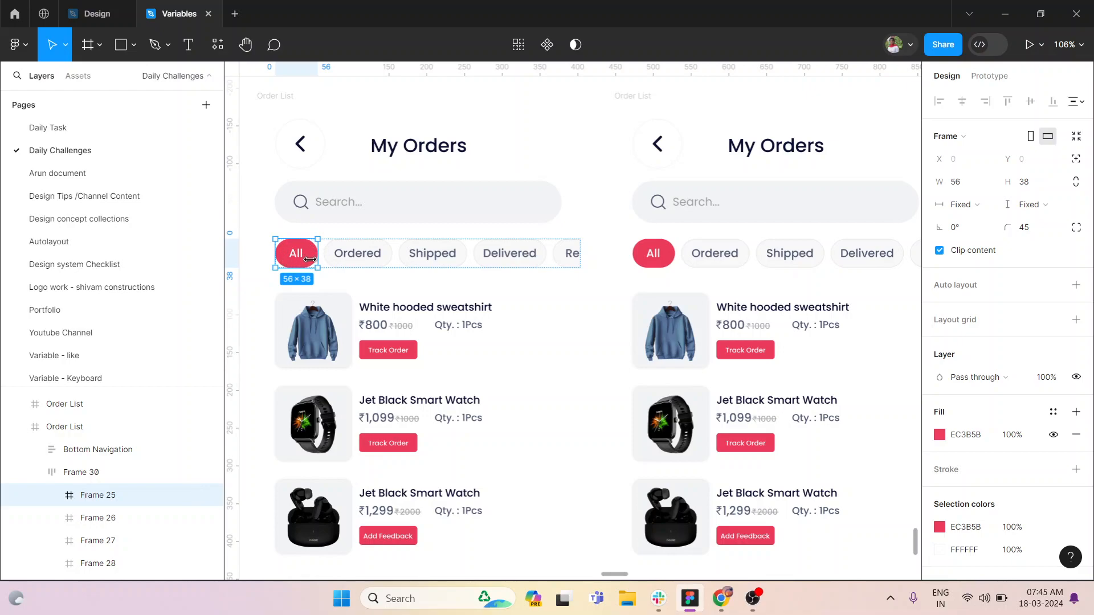
left_click(522, 45)
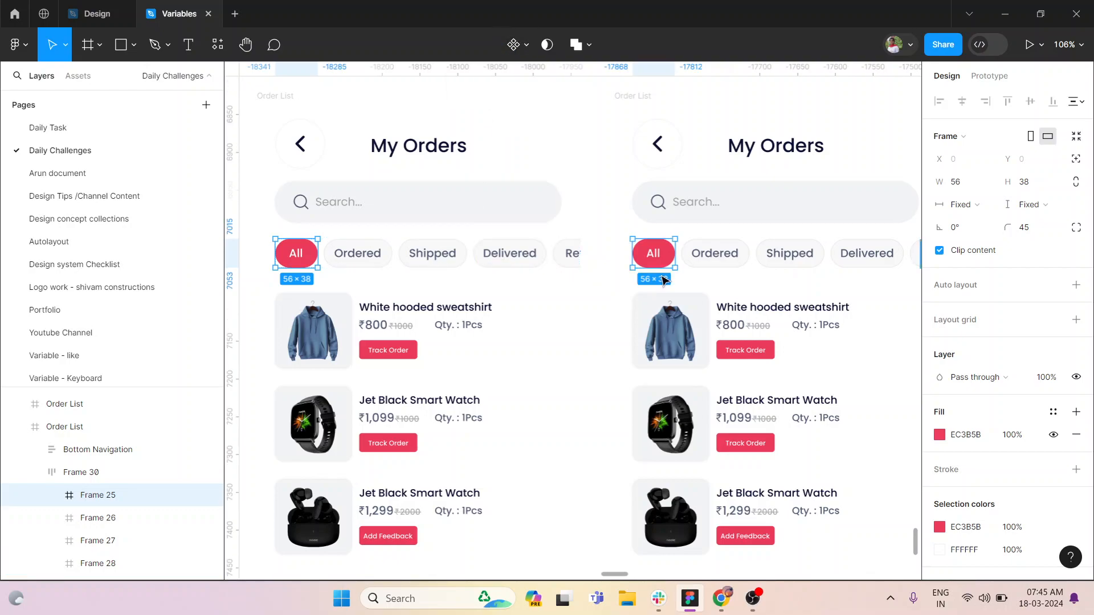
scroll(664, 279, "right", 3)
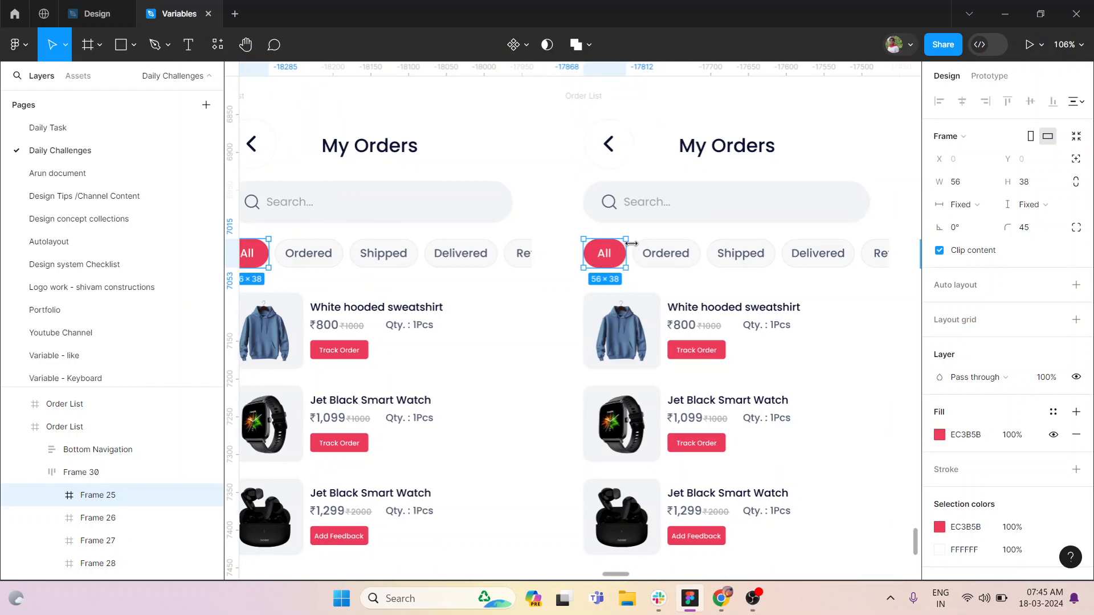
scroll(632, 243, "left", 2)
scroll(604, 252, "right", 3)
scroll(606, 250, "left", 5)
scroll(604, 252, "right", 5)
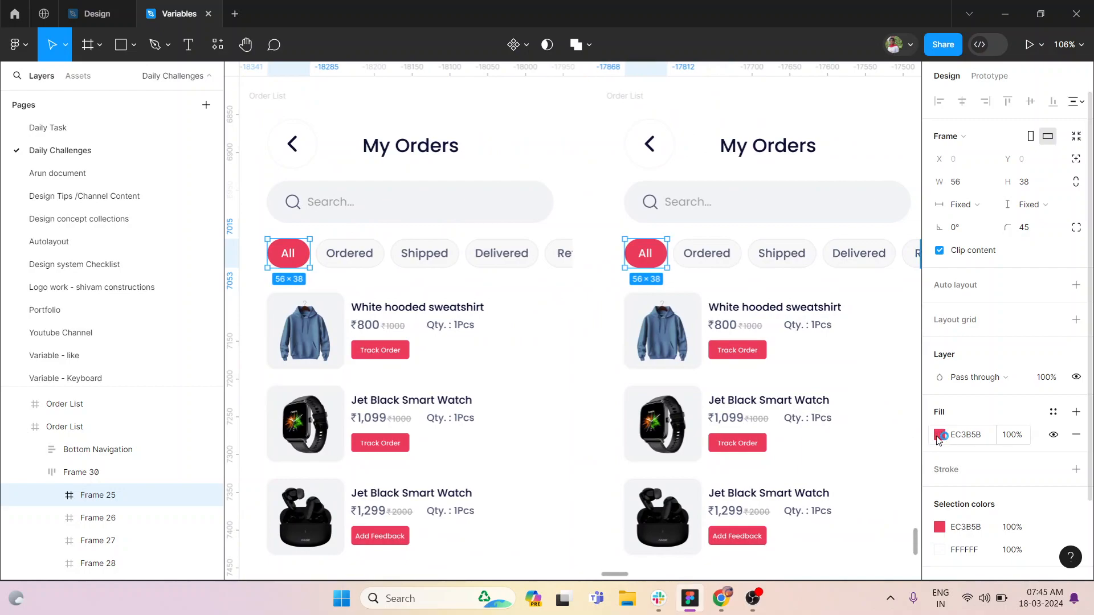
- Try a black 000000 fill on the selected All chips, undo the fill change and clear the selection
left_click(939, 435)
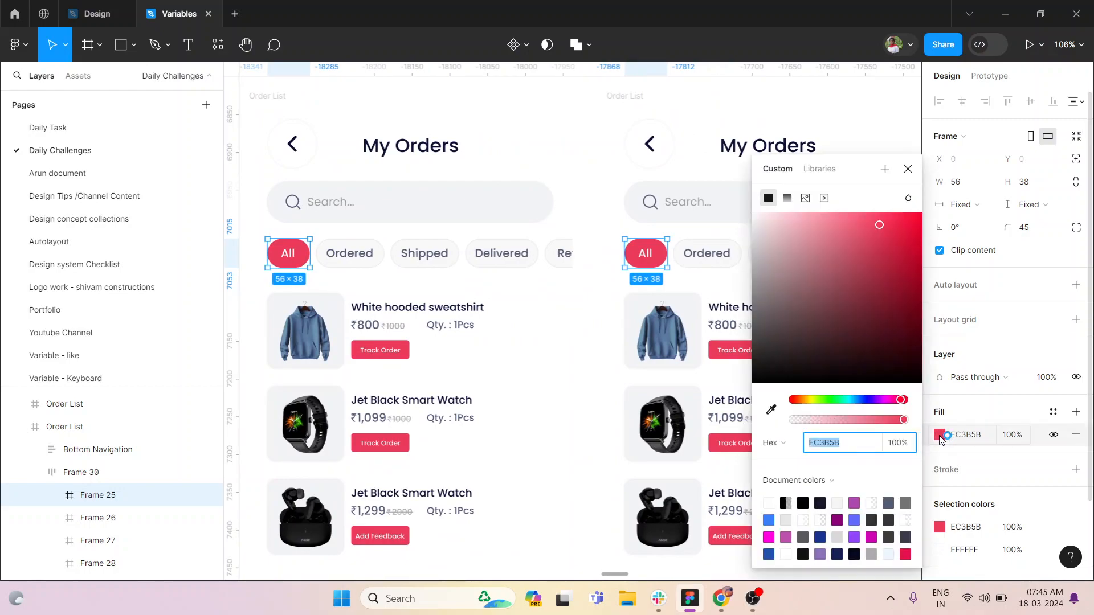
left_click_drag(907, 268, 923, 294)
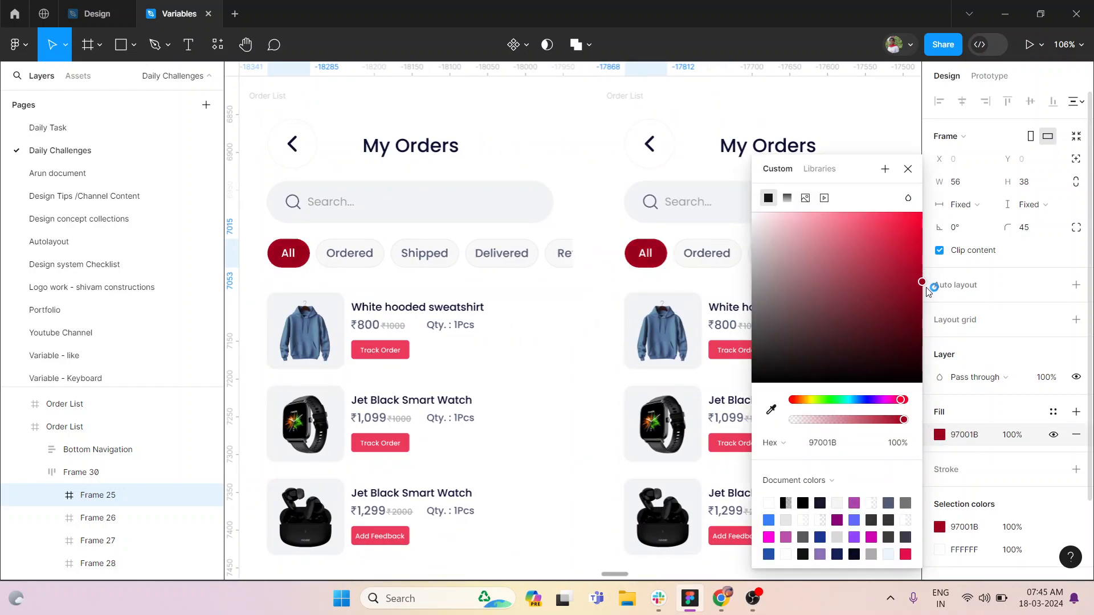
left_click_drag(791, 383, 675, 452)
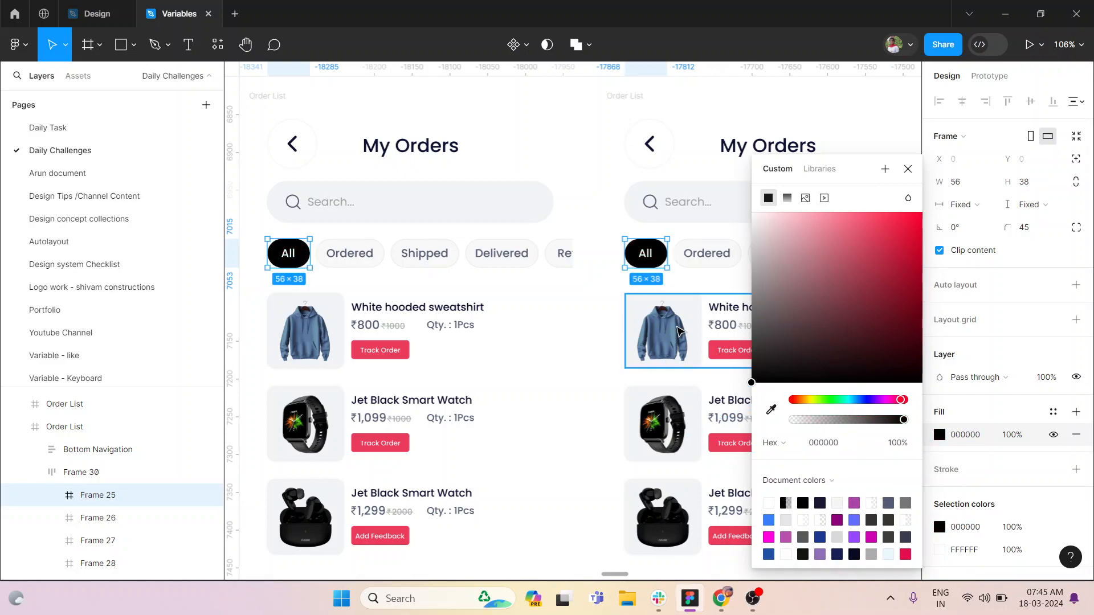
scroll(679, 330, "right", 2)
key("ctrl+z")
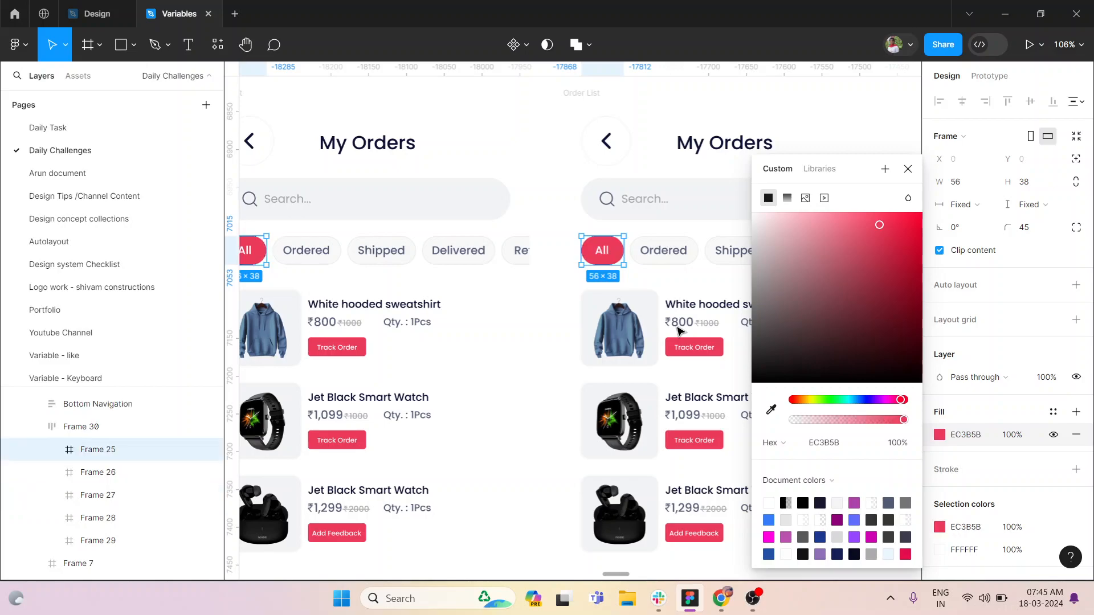
scroll(598, 215, "left", 5)
key("Escape")
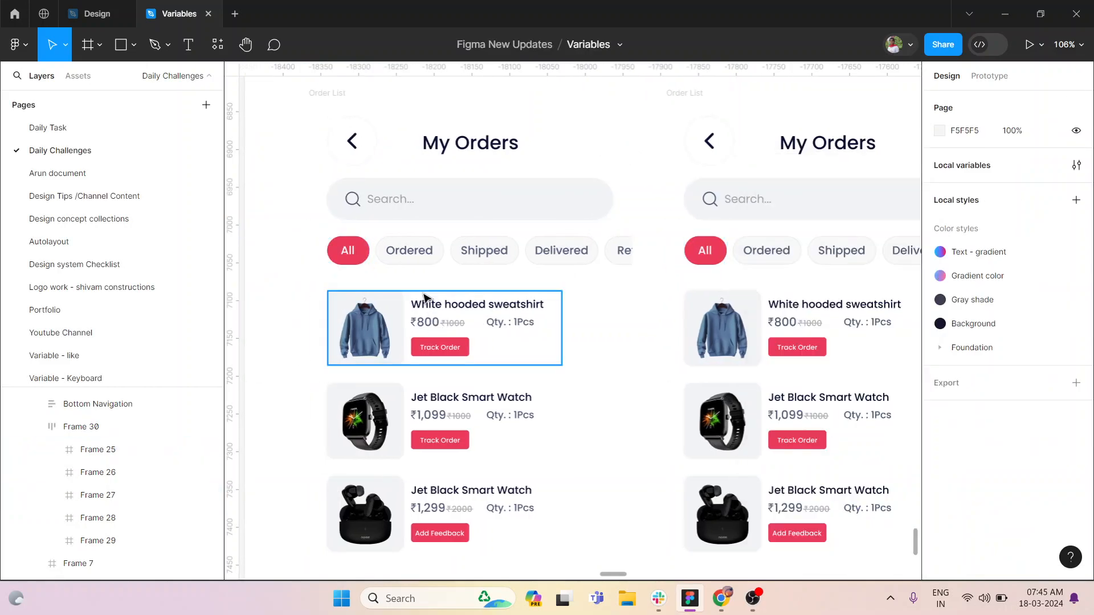
- Select the Ordered filter chip and its matching layers in the other Order List screens, and clear the selection
double_click(408, 251)
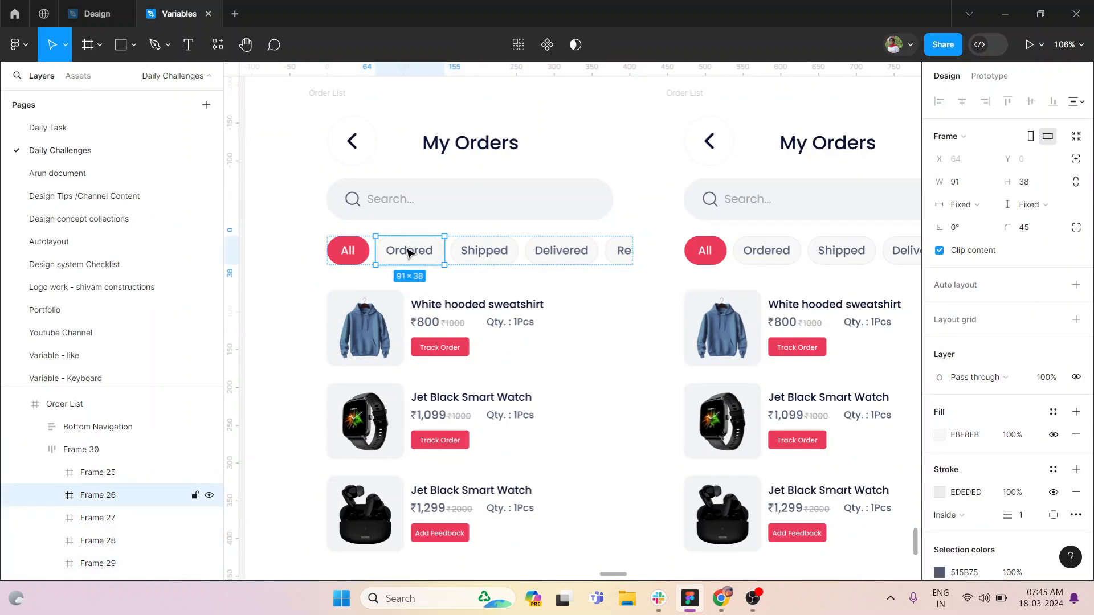
scroll(515, 43, "right", 1)
key("ctrl+alt+a")
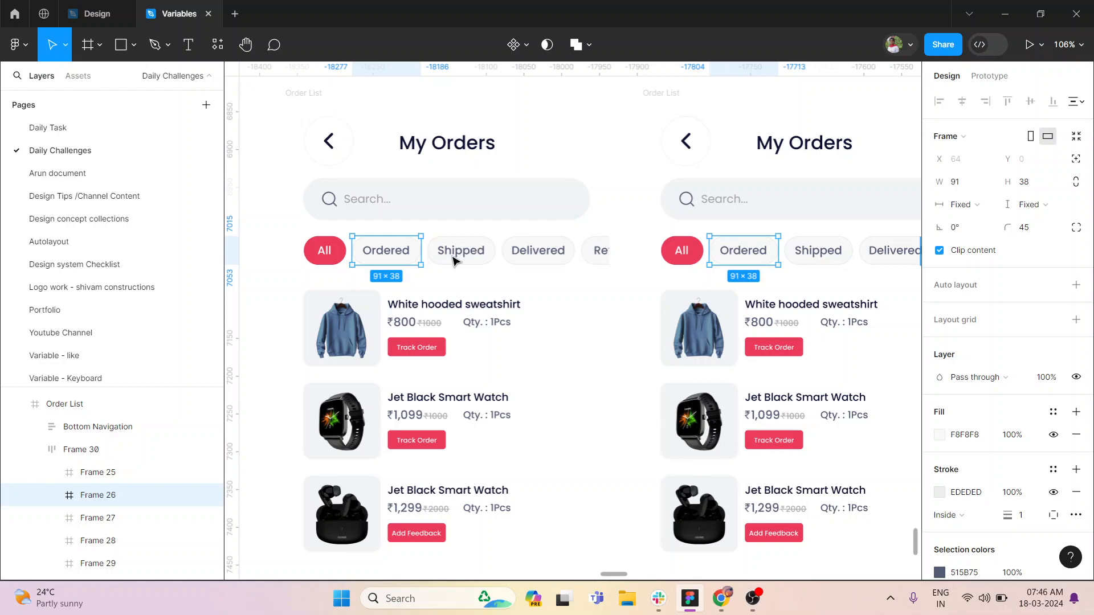
key("Escape")
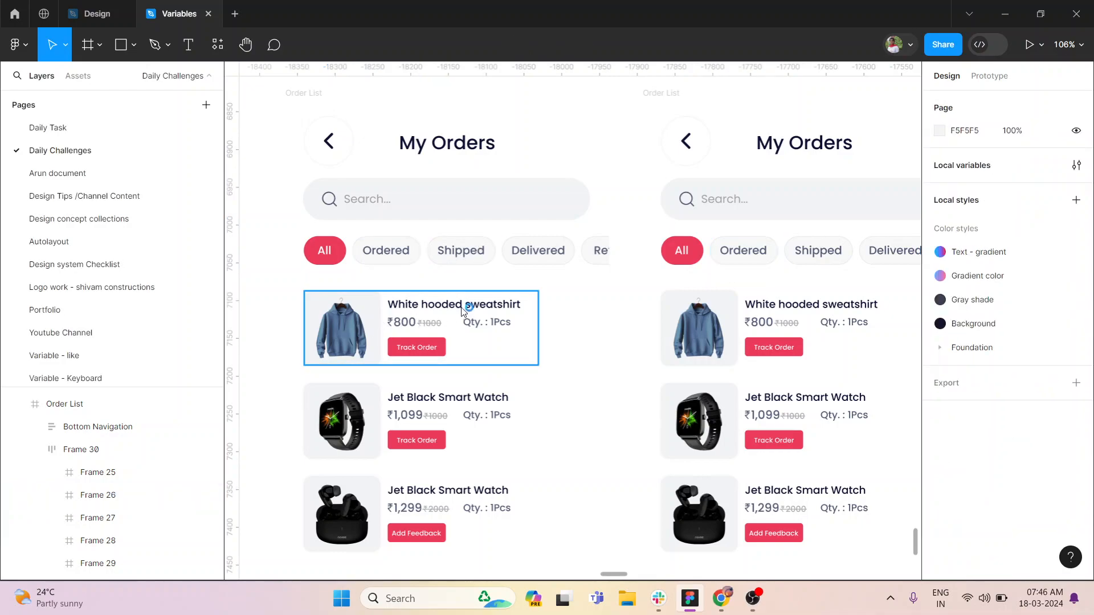
- Select the Track Order button of the white hooded sweatshirt and its matching layers across the Order List screens
left_click(431, 352)
left_click(431, 352)
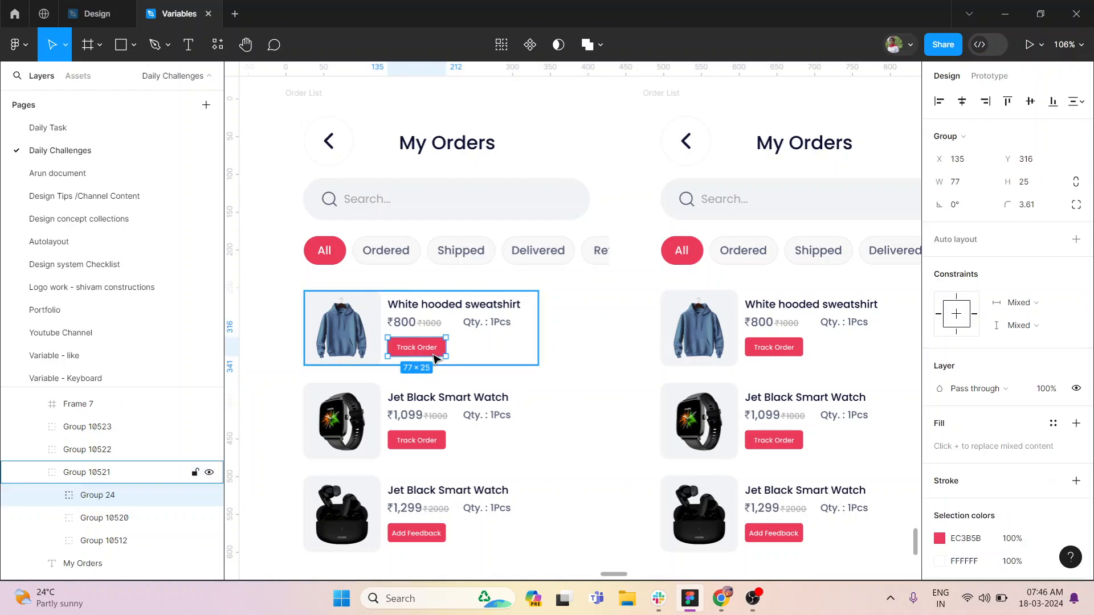
left_click(502, 45)
scroll(386, 108, "down", 3)
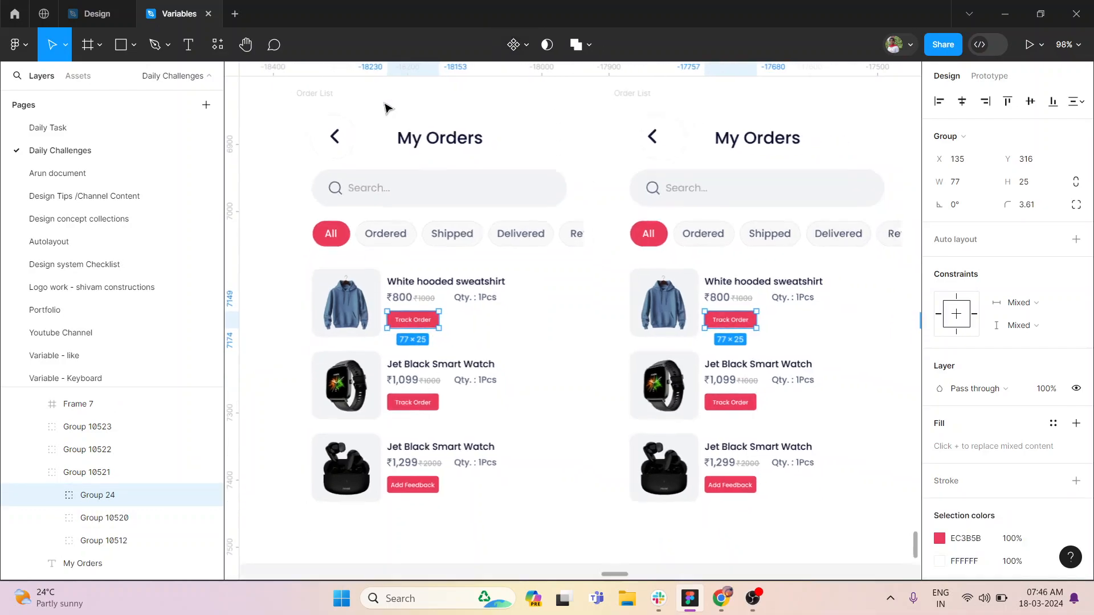
scroll(330, 335, "right", 3)
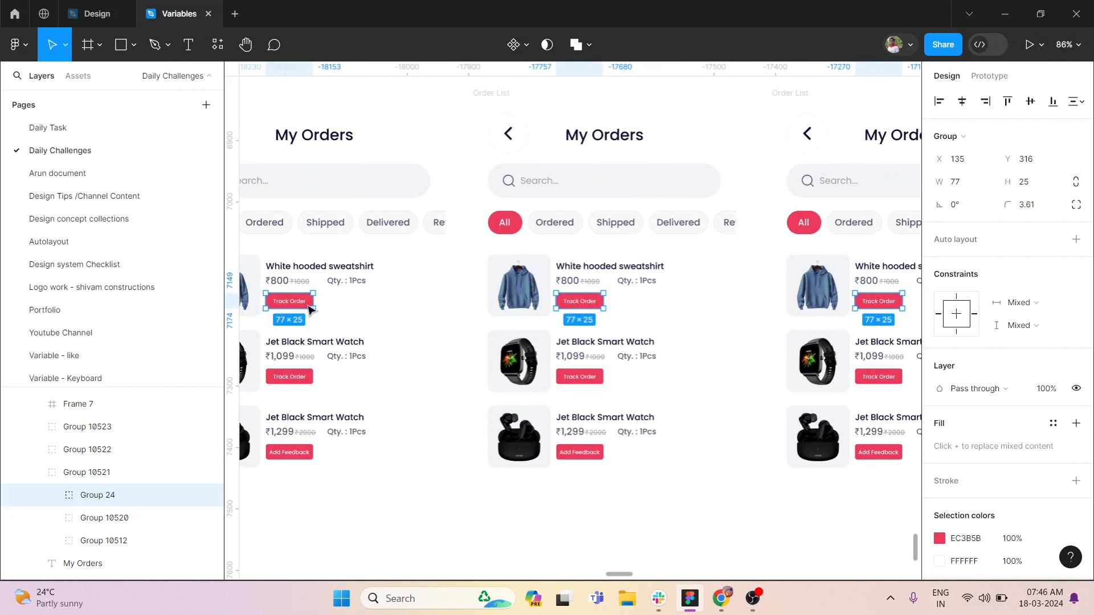
scroll(353, 342, "left", 3)
- Add the first screen's second Track Order button and Add Feedback button to the selection, and select all their matching layers
scroll(396, 365, "up", 5)
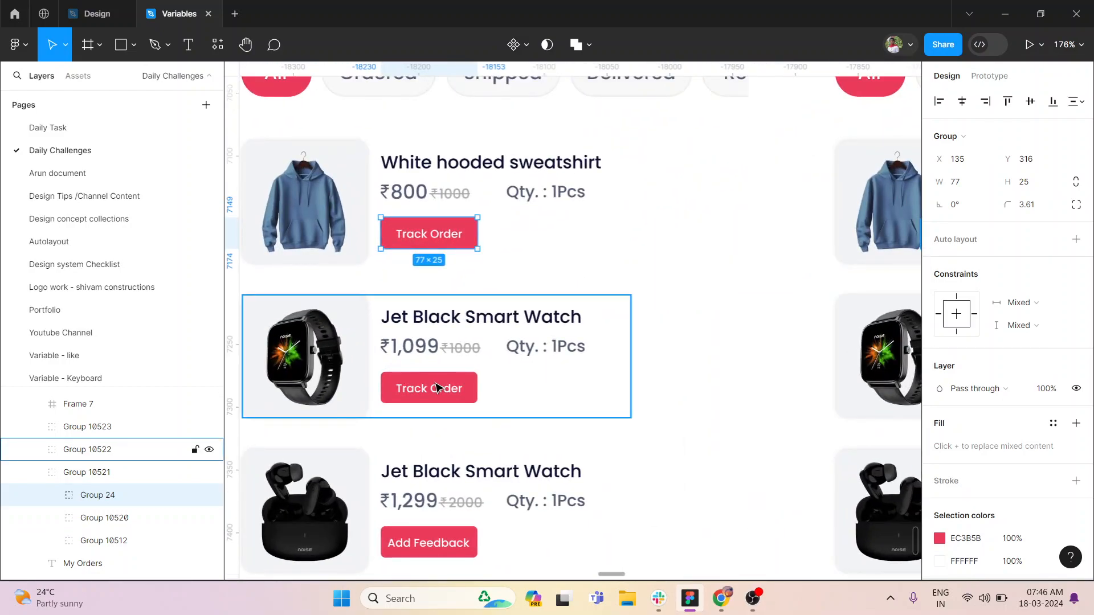
left_click(436, 388, "shift")
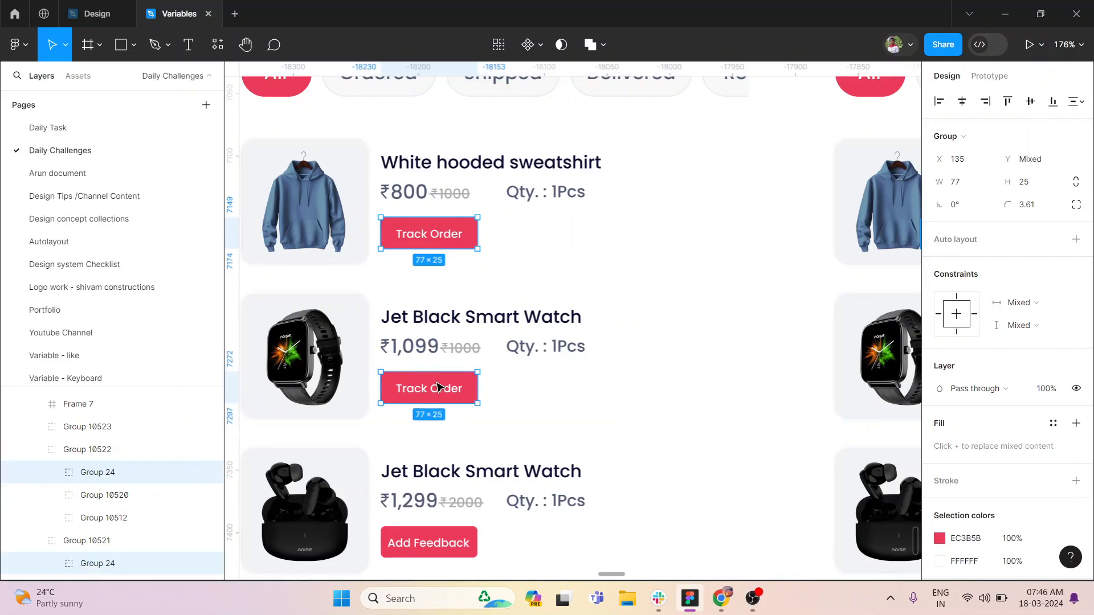
left_click(465, 542, "shift")
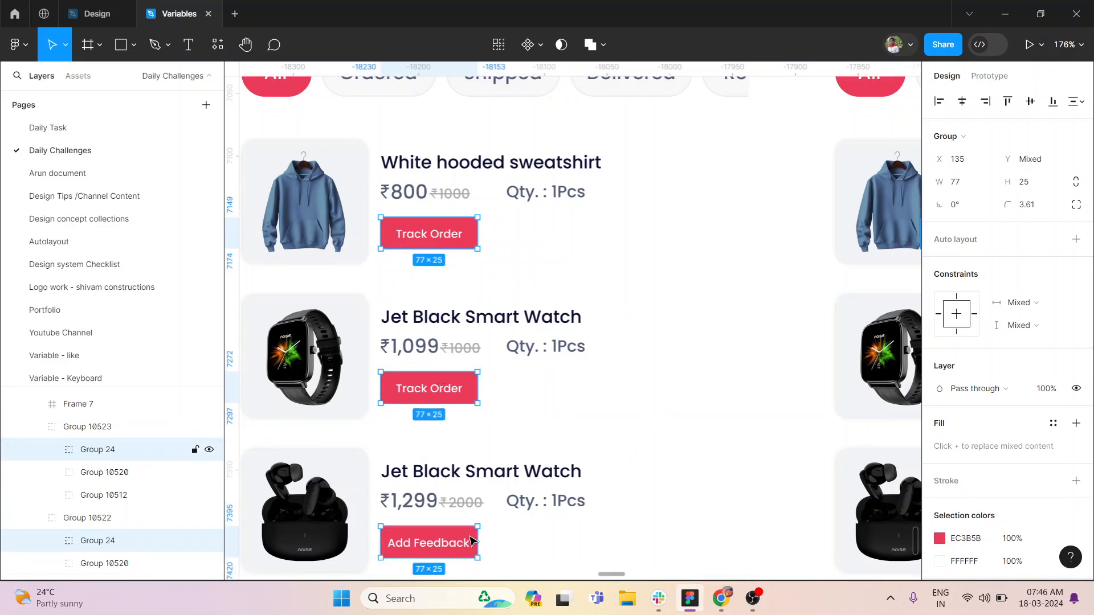
scroll(448, 265, "down", 5)
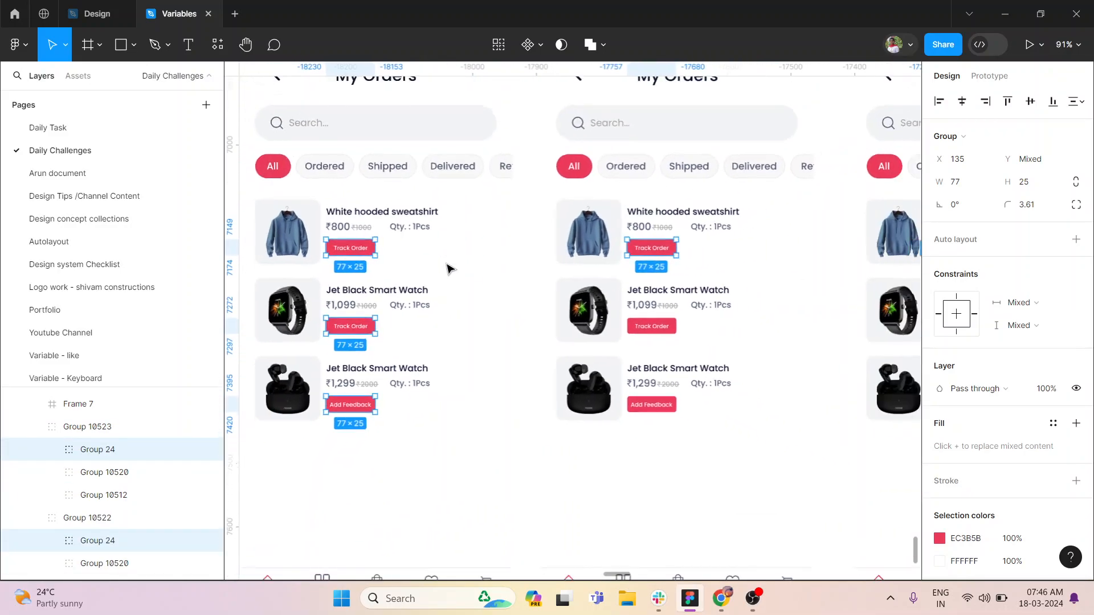
left_click(498, 45)
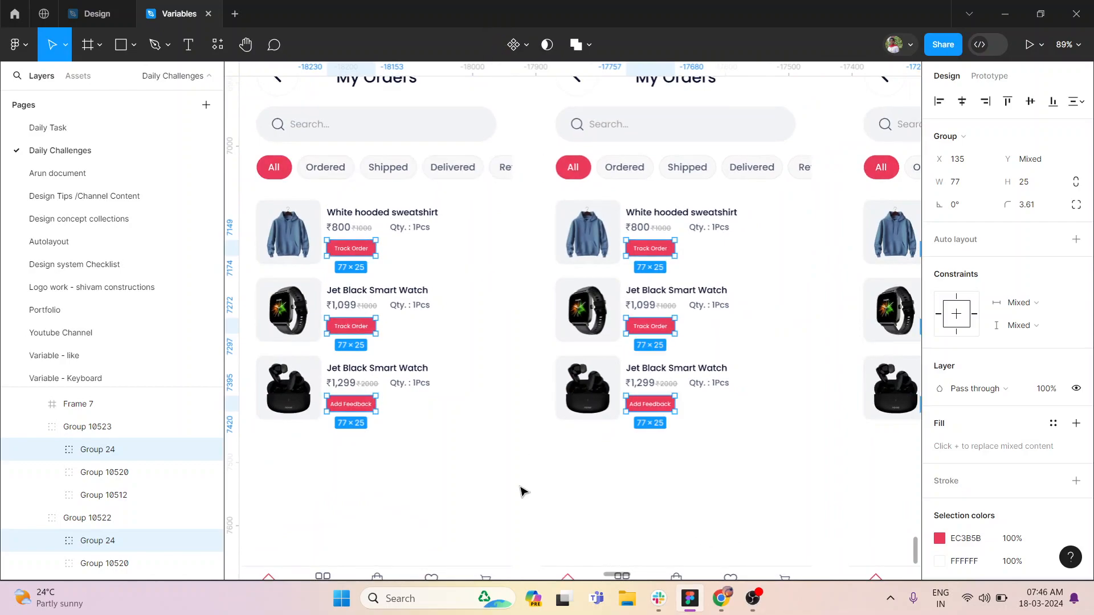
scroll(521, 479, "right", 3)
scroll(522, 498, "left", 4)
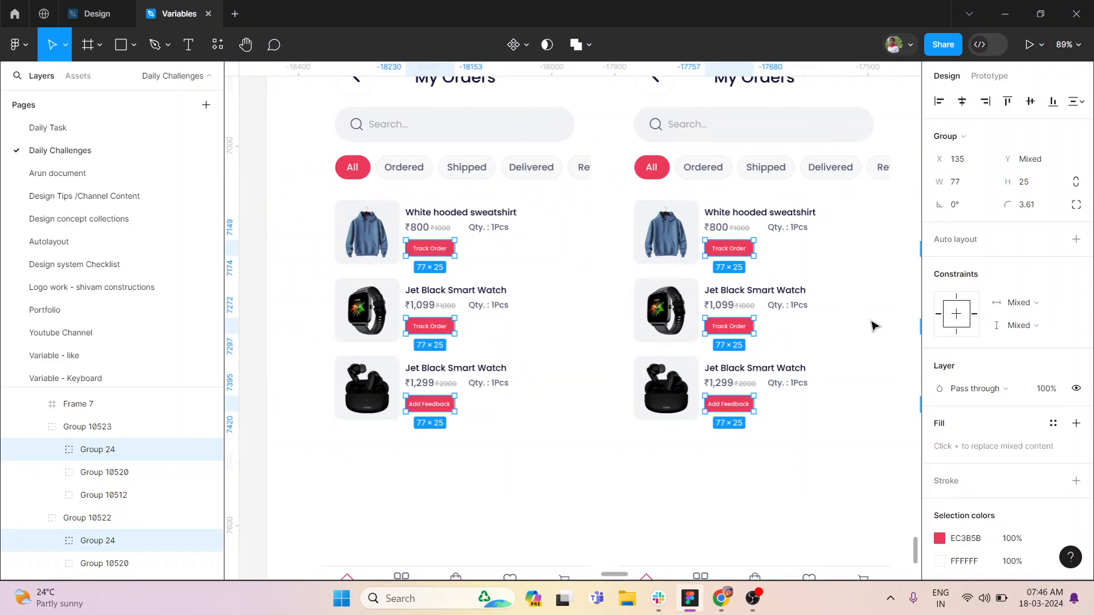
- Change the red selection color of all selected order buttons to 000000 and clear the selection
left_click(939, 538)
type("000000")
key("Return")
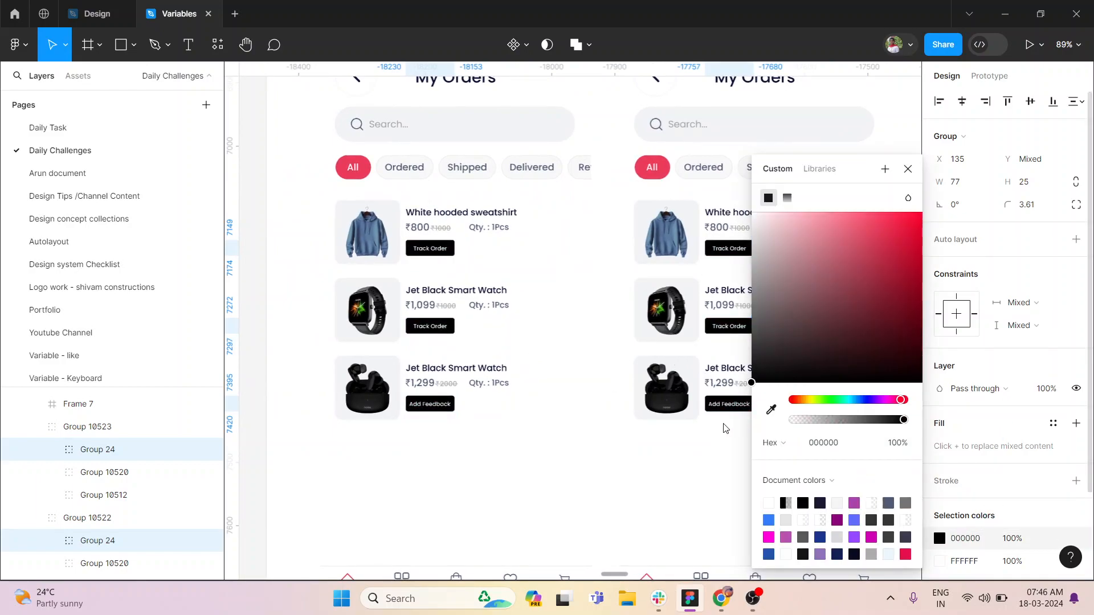
left_click(571, 504)
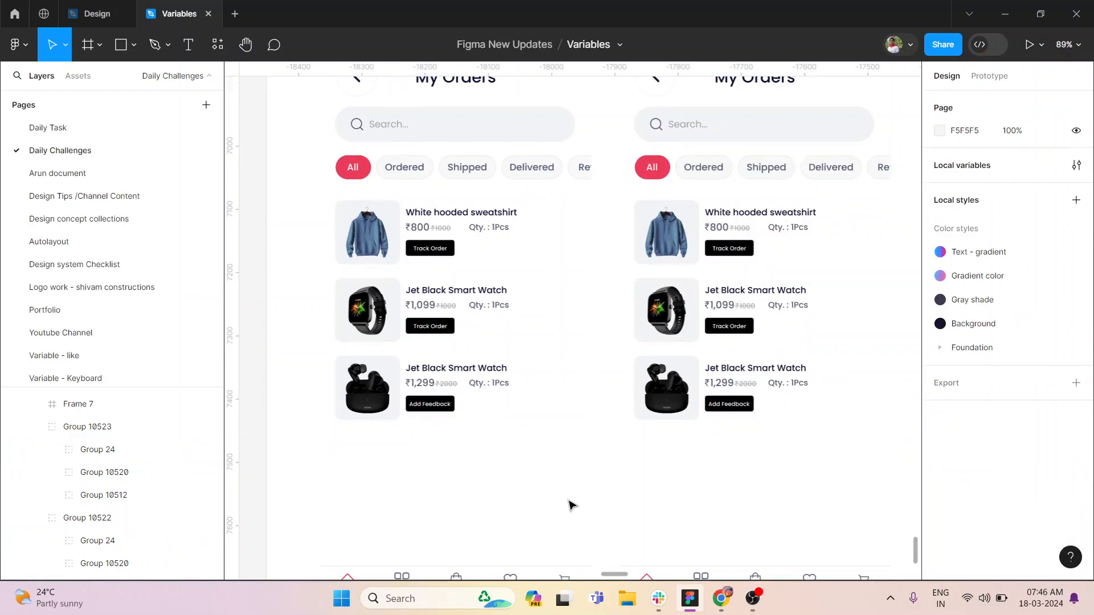
- Select the My Orders heading in the first Order List screen, try extending the selection to matching layers, and undo that extension
scroll(571, 504, "right", 3)
scroll(572, 505, "left", 4)
scroll(571, 505, "up", 2)
scroll(572, 505, "left", 3)
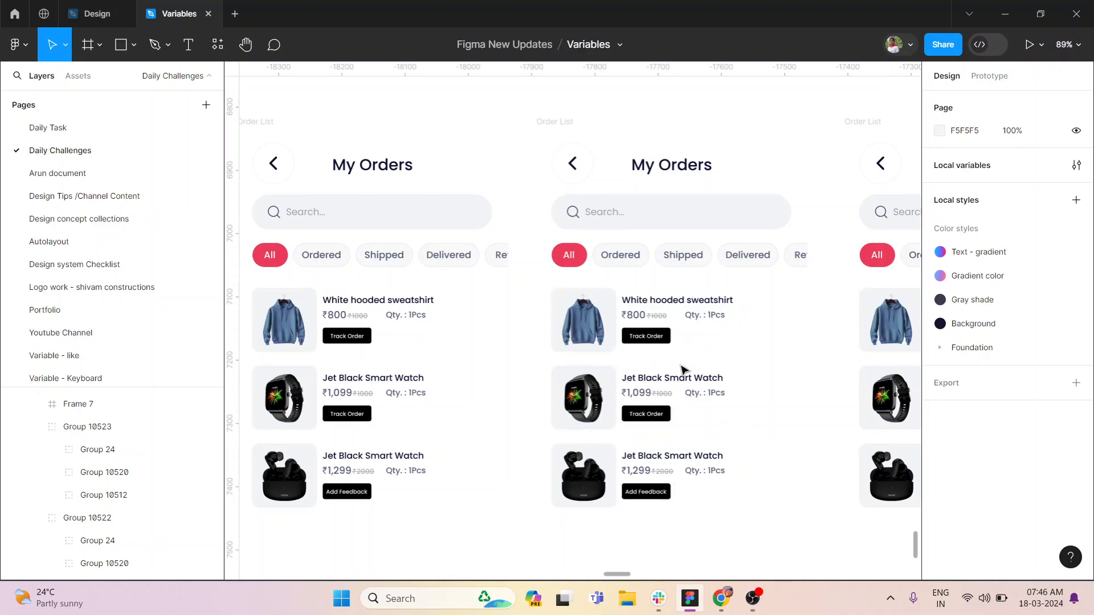
scroll(684, 363, "left", 2)
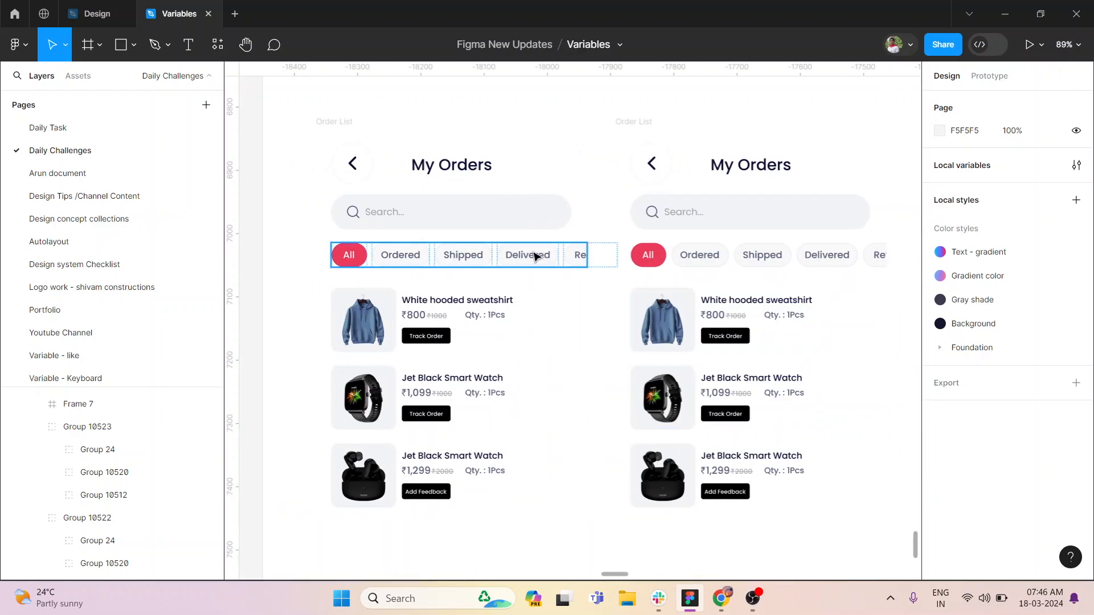
left_click(489, 167)
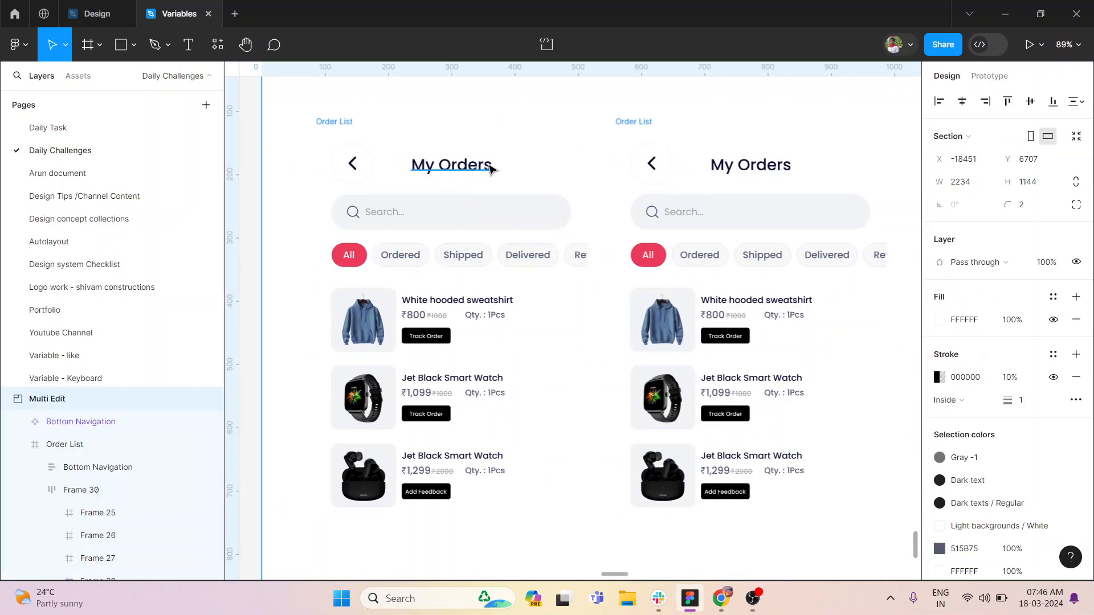
left_click(489, 167)
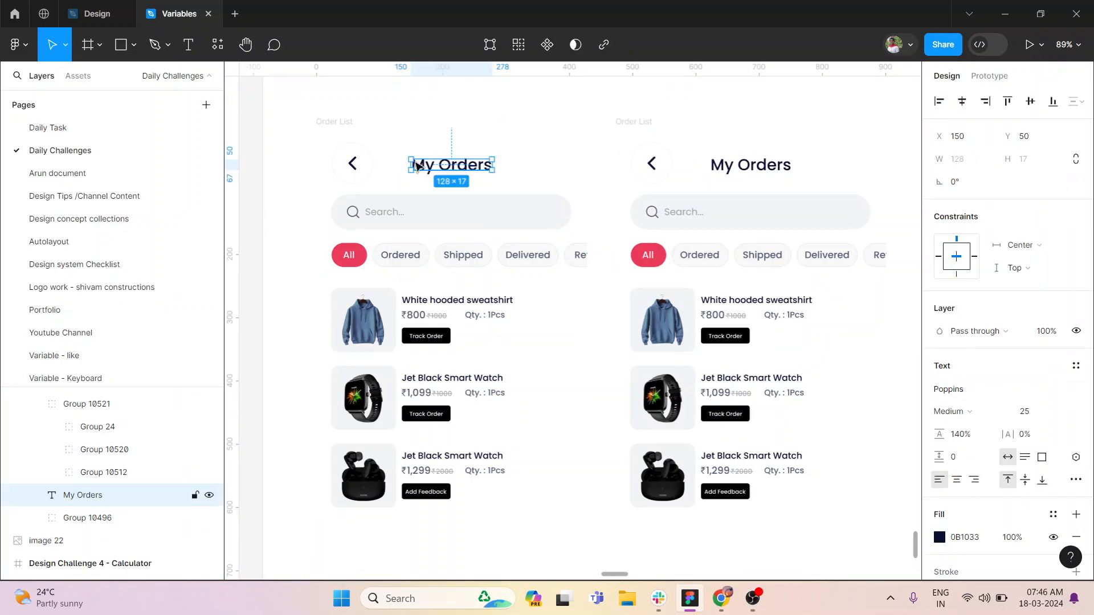
left_click(516, 47)
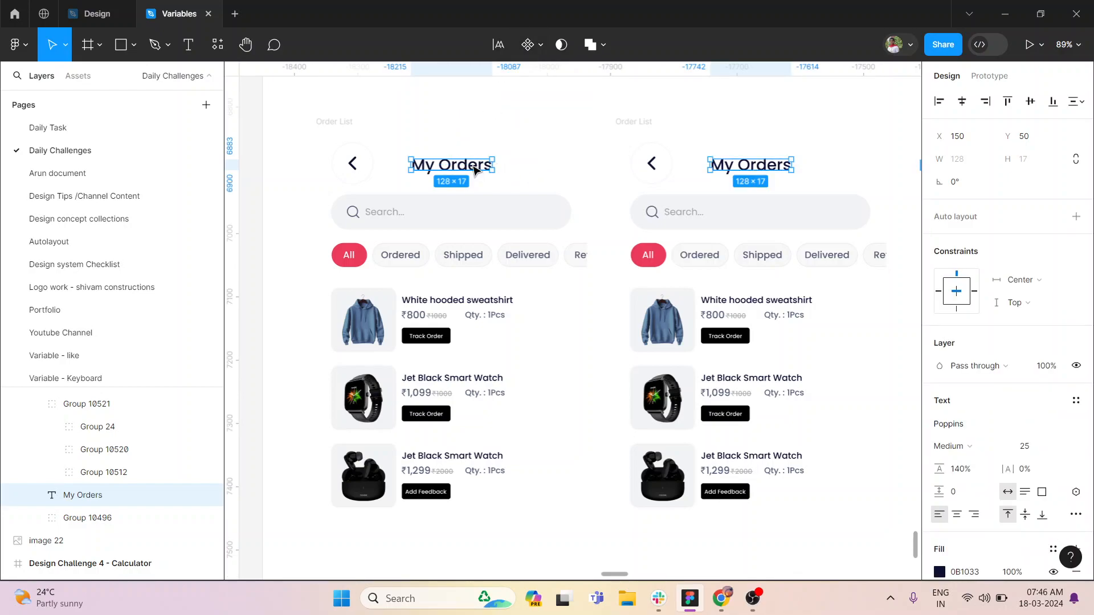
key("ctrl+z")
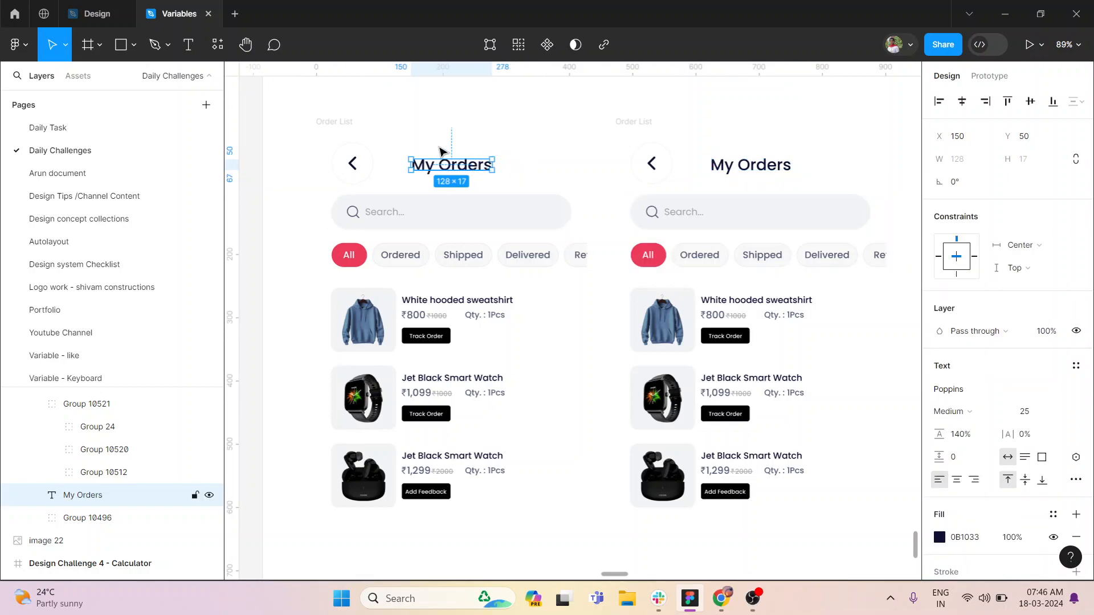
- Extend the My Orders heading selection to its matching layers in all Order List screens
scroll(427, 142, "up", 5)
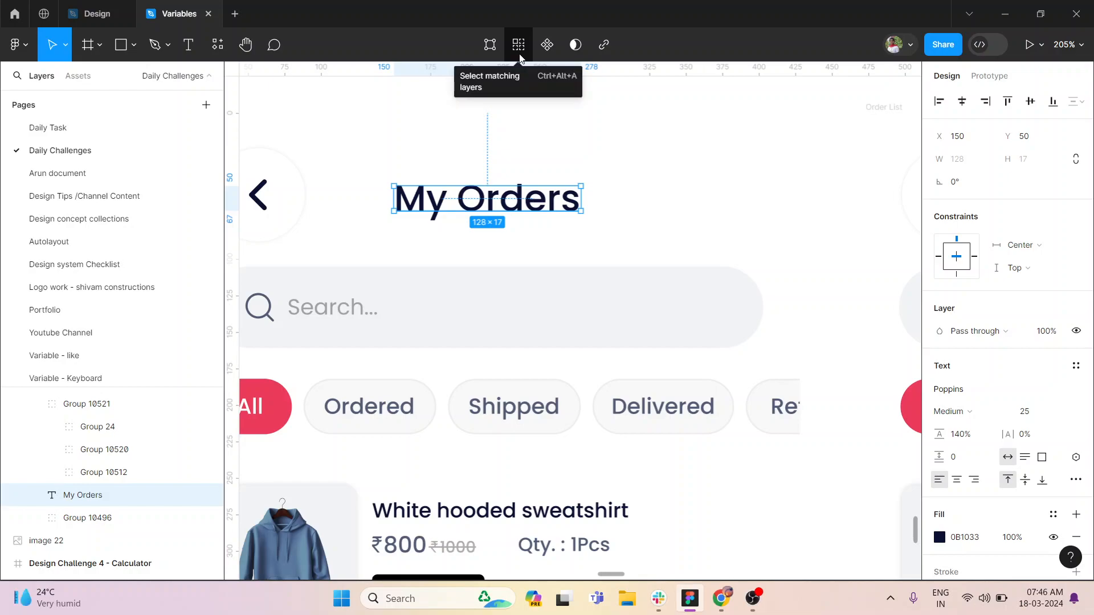
left_click(519, 45)
scroll(488, 183, "down", 7)
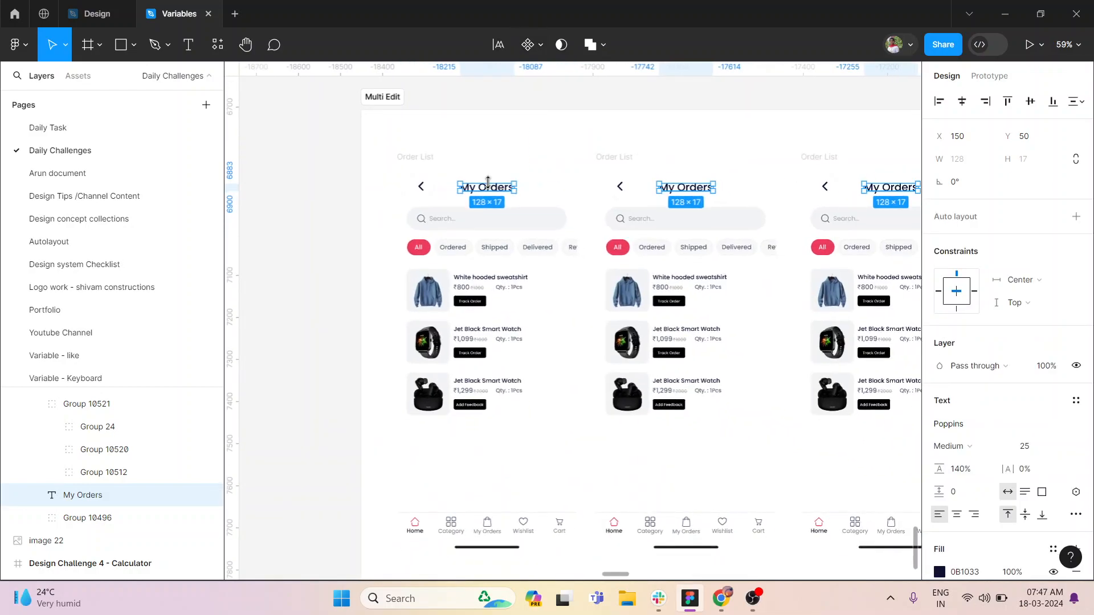
- Edit the text of all selected My Orders headings simultaneously so that they read "My order"
scroll(489, 182, "right", 2)
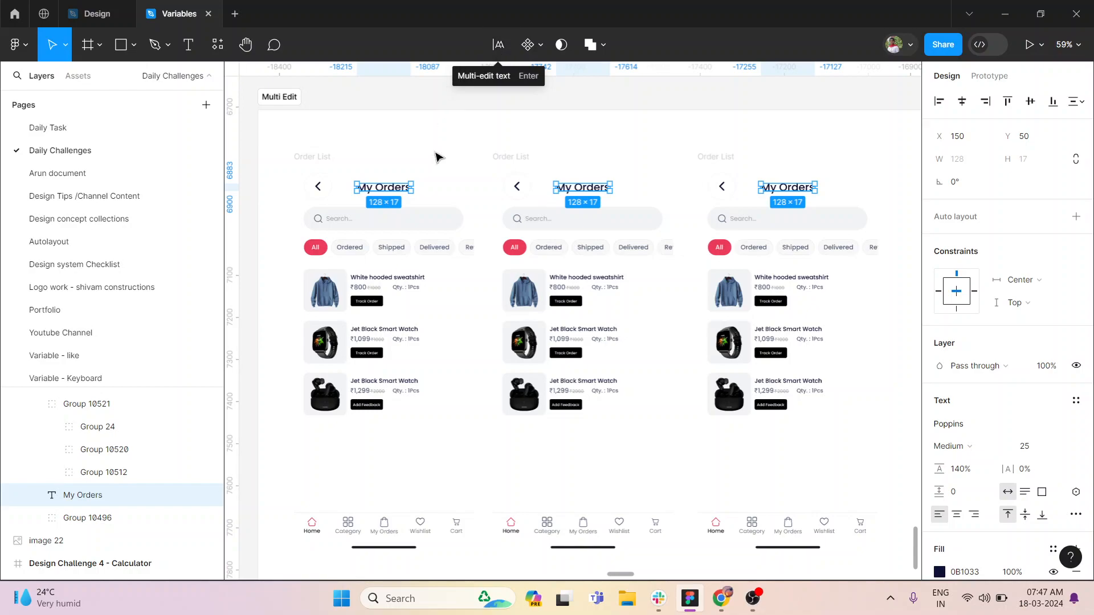
scroll(313, 183, "up", 5, "ctrl")
left_click(504, 45)
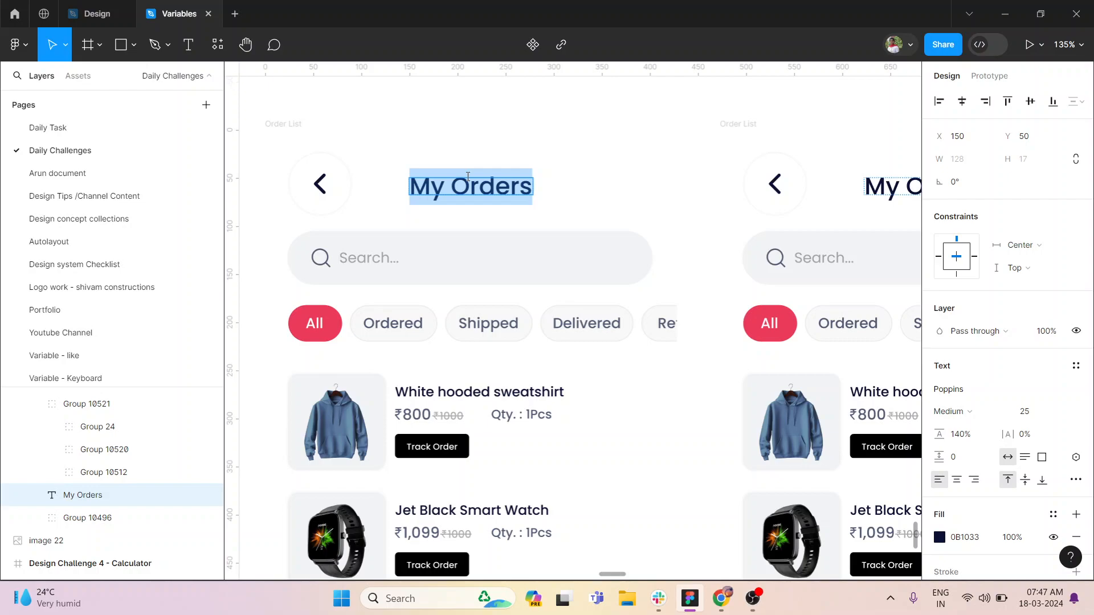
type("My ")
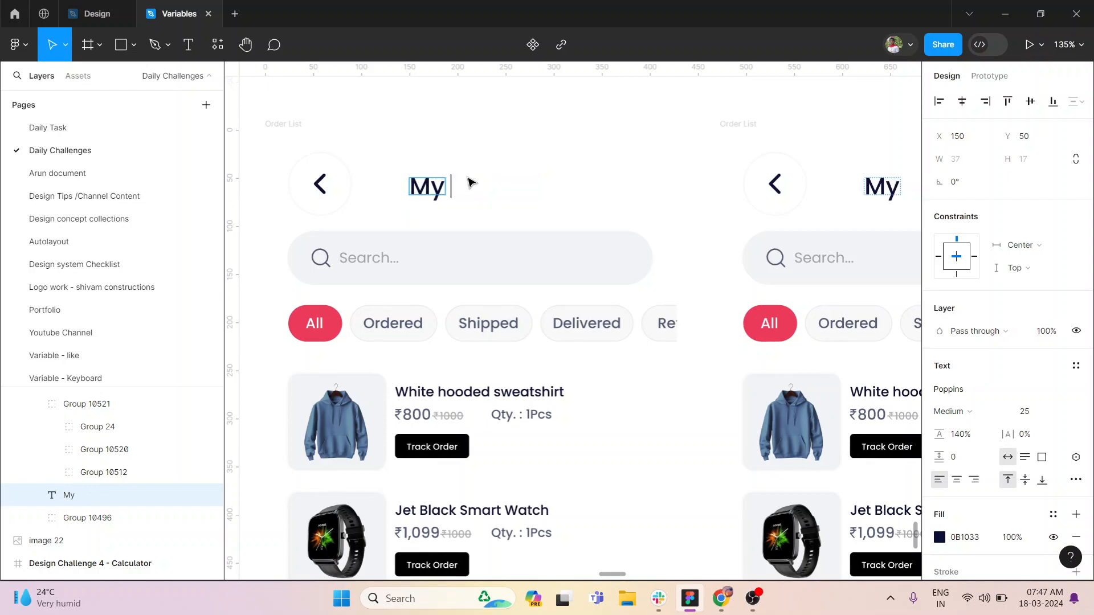
type("order")
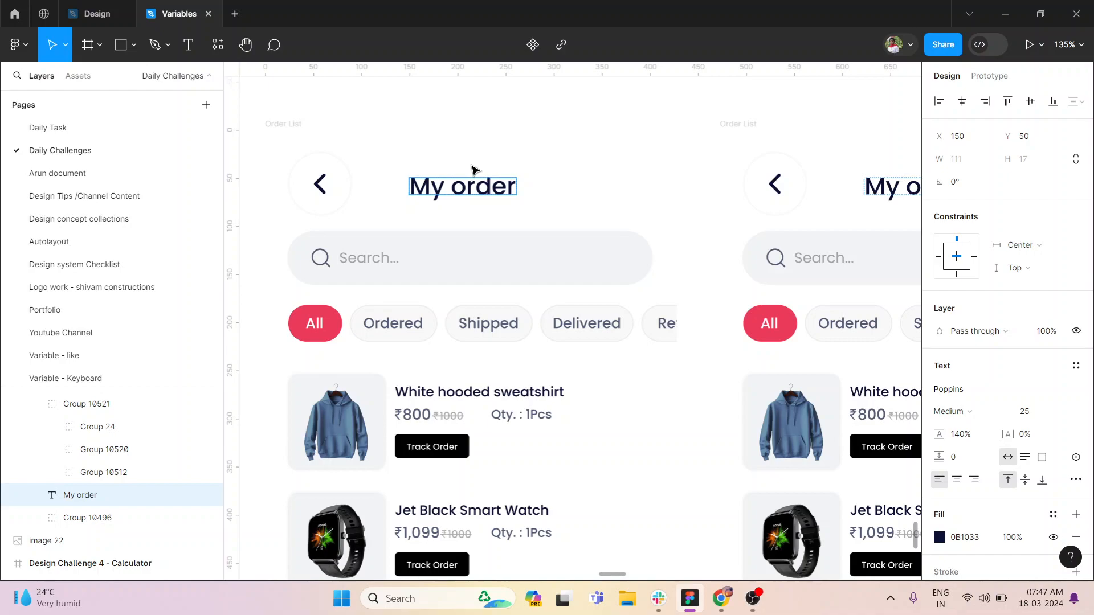
- Leave text editing and set the font size of all three selected My order headings to 32
scroll(507, 217, "down", 3)
scroll(509, 238, "down", 4)
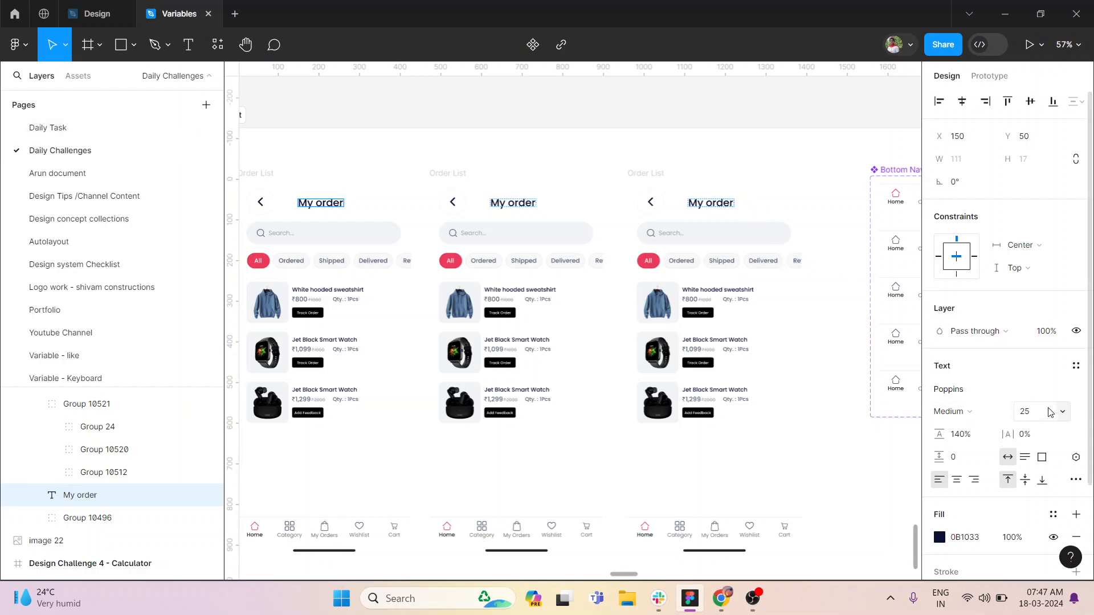
left_click(1063, 410)
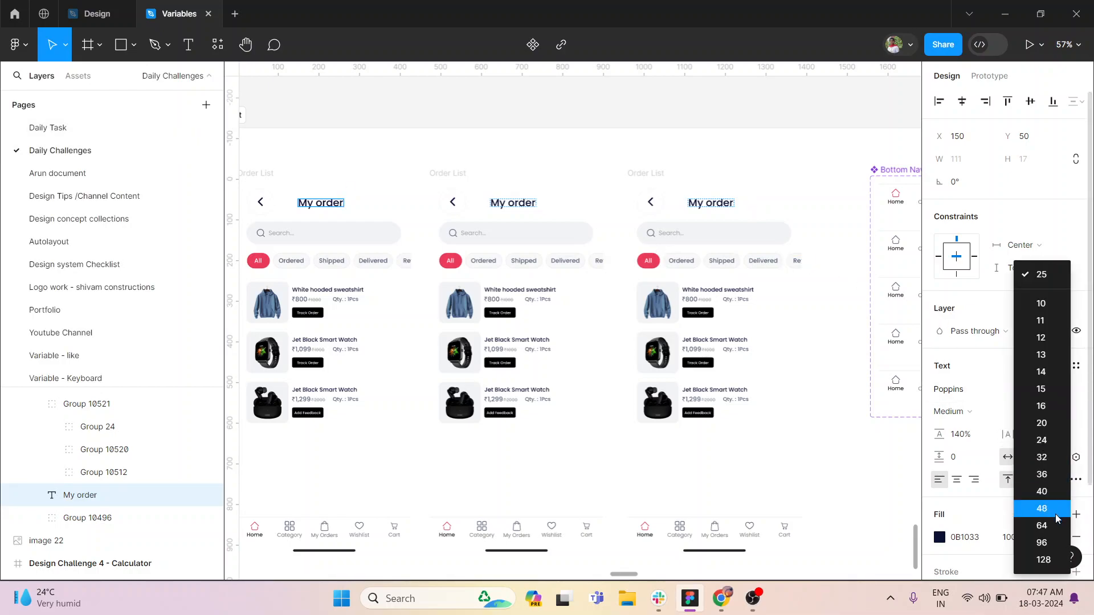
left_click(1056, 458)
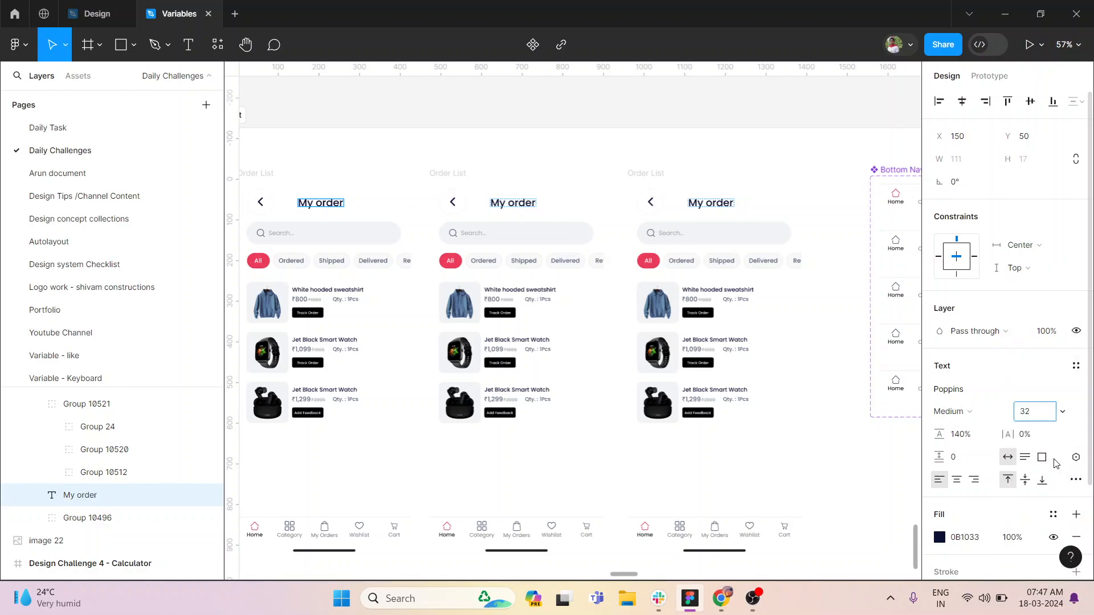
left_click(666, 111)
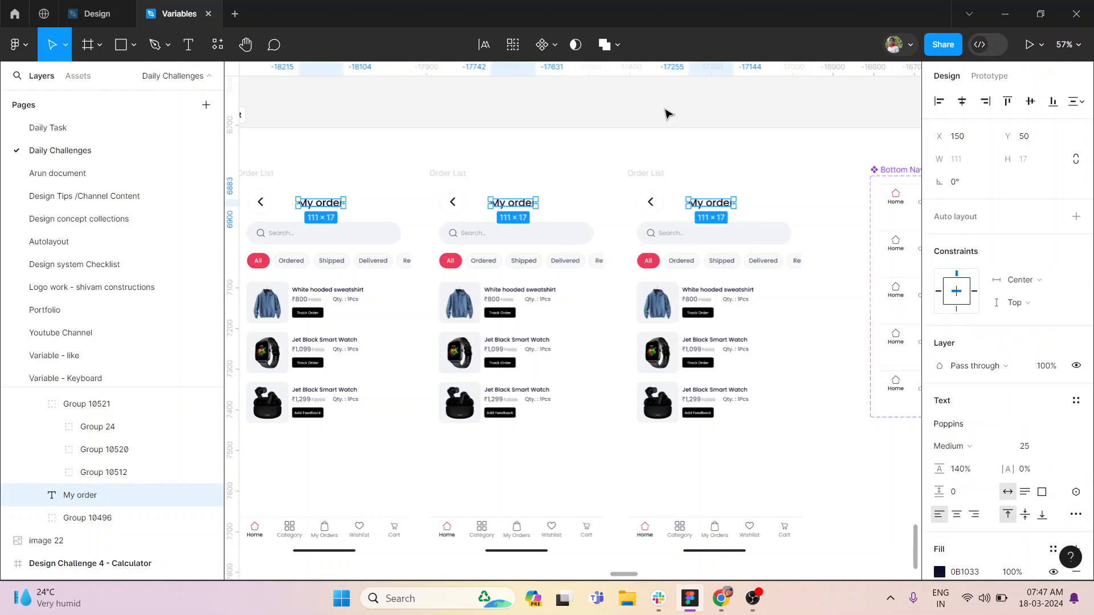
scroll(666, 110, "left", 1)
left_click(1064, 450)
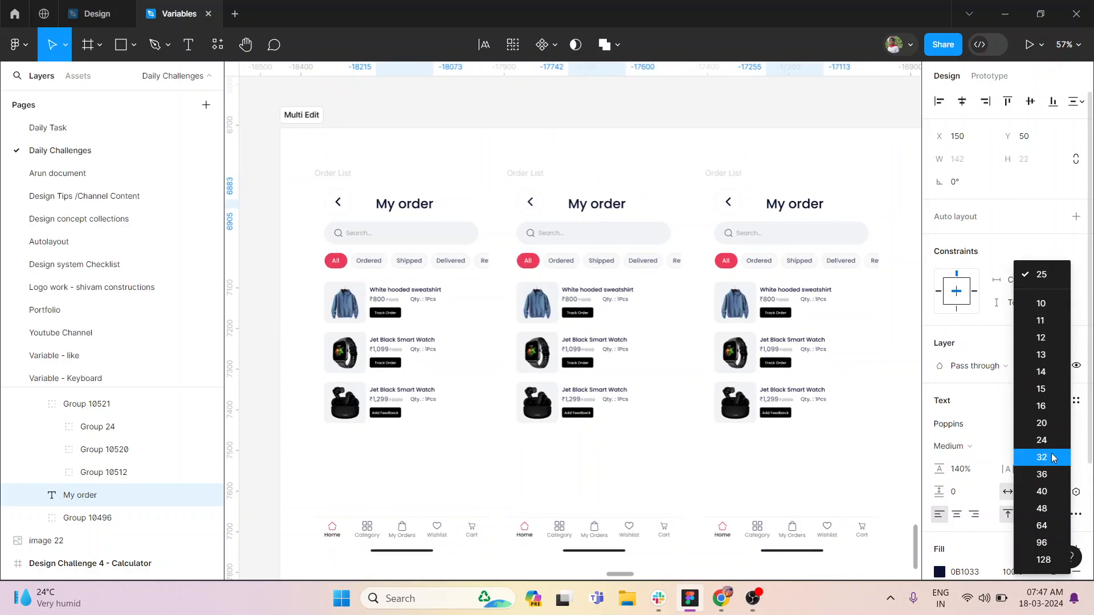
left_click(1053, 458)
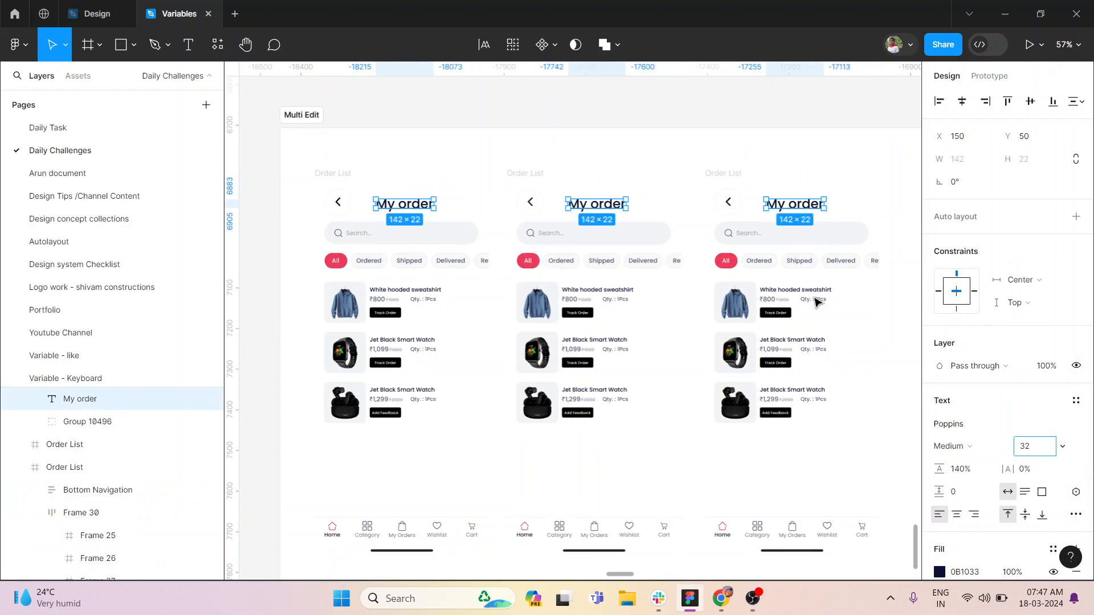
- Try the ExtraBold weight on all selected My order headings and settle on SemiBold
left_click(971, 446)
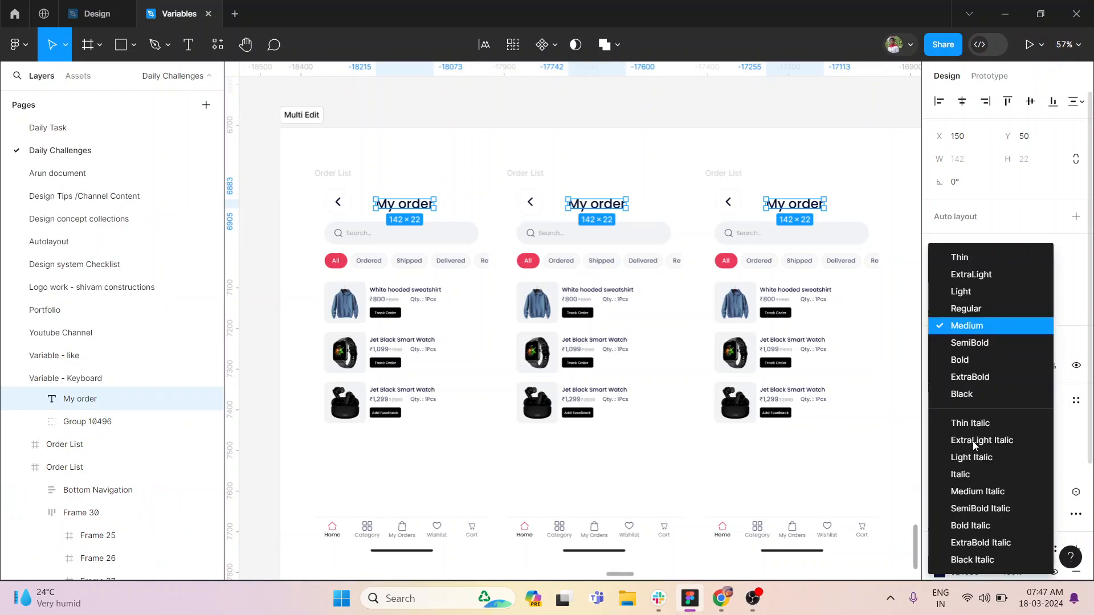
left_click(964, 378)
scroll(398, 199, "up", 3)
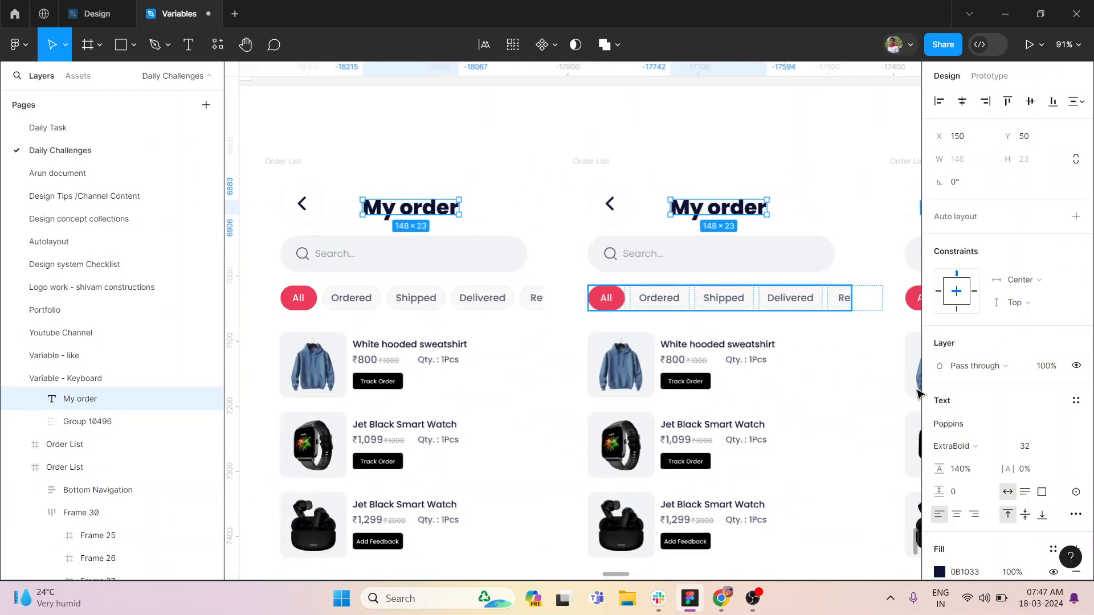
left_click(958, 446)
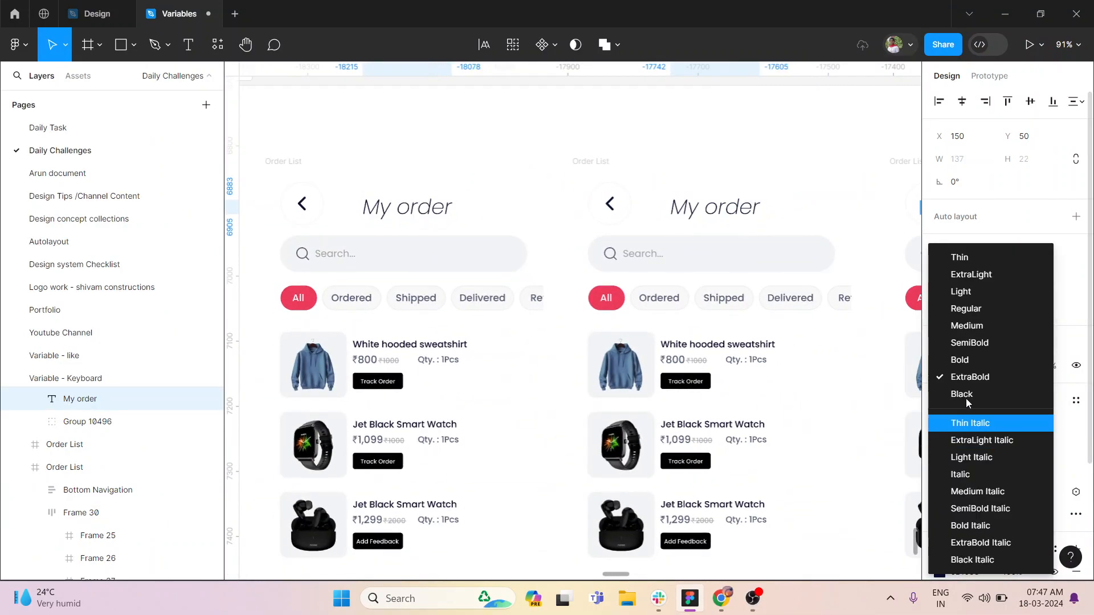
left_click(963, 343)
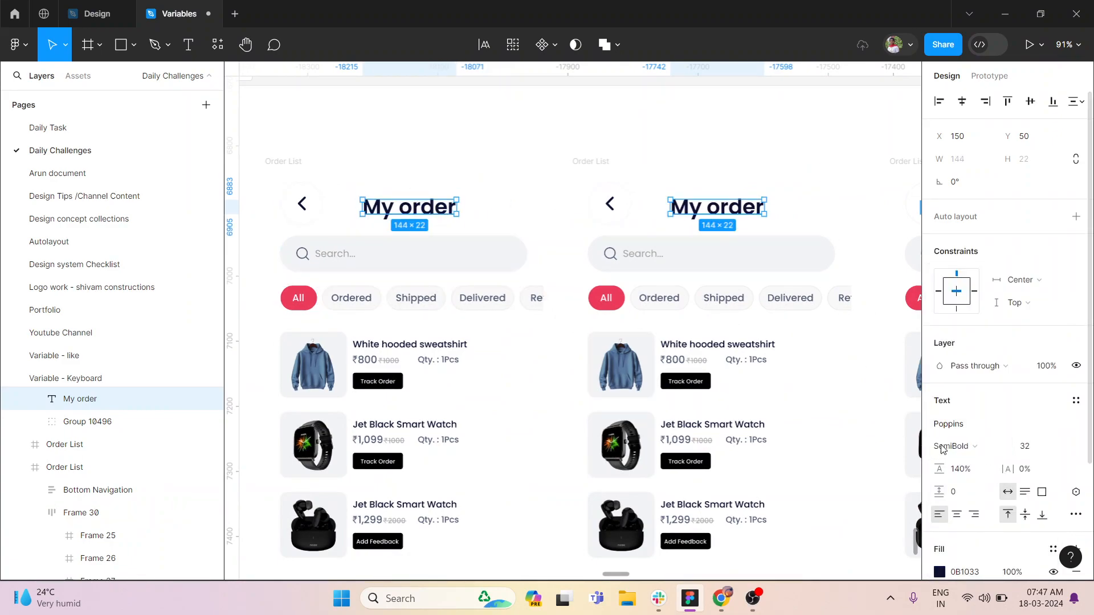
- Try the fill color 0020FF on all selected My order headings and undo it
scroll(547, 157, "down", 5)
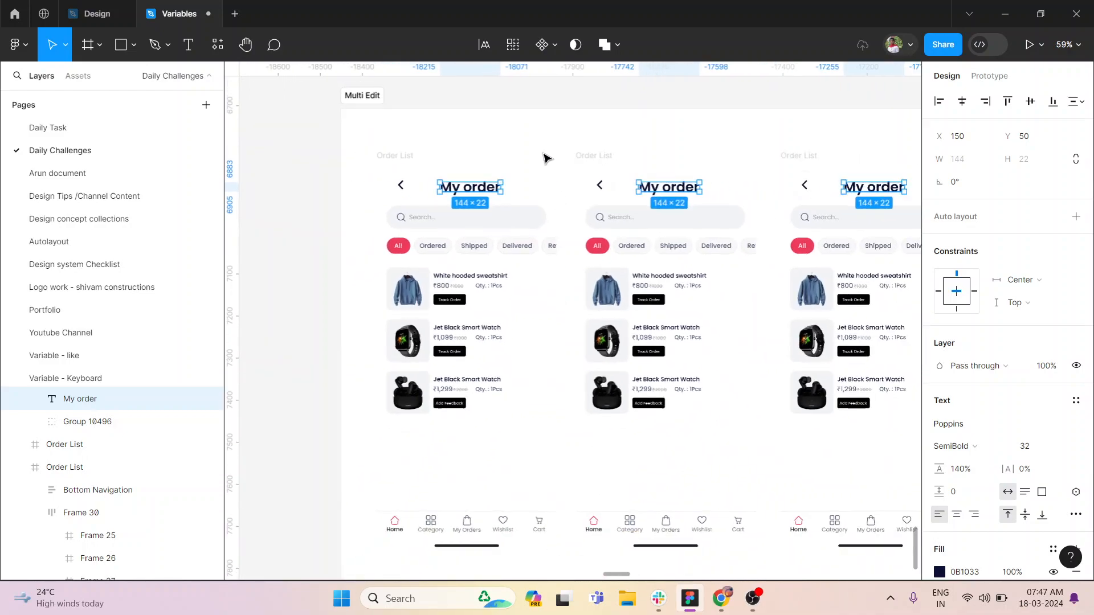
scroll(958, 524, "down", 3)
left_click(940, 422)
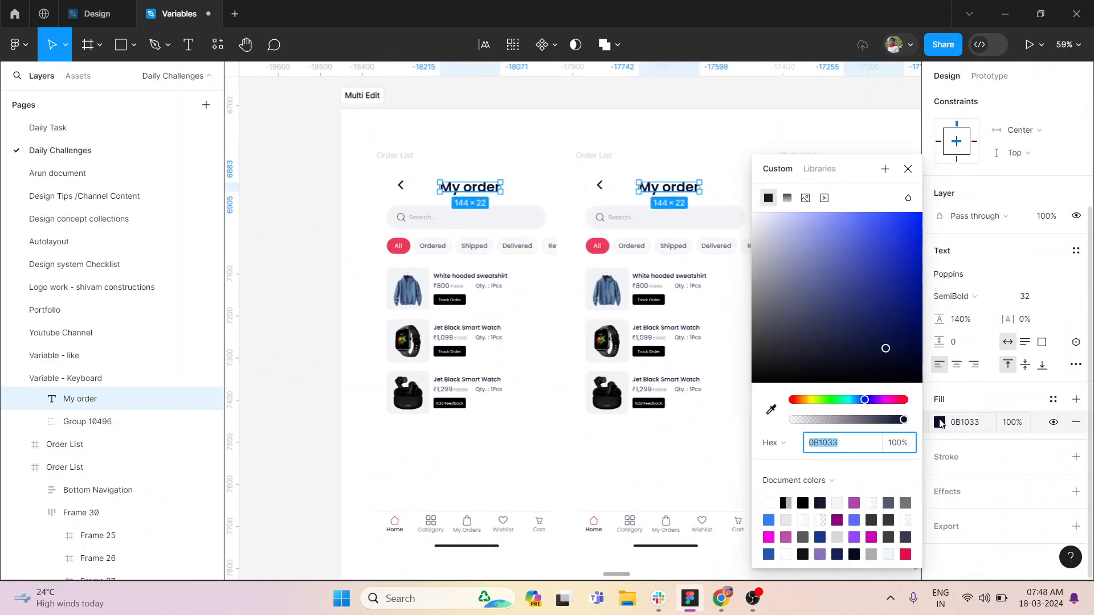
type("0020ff")
key("Return")
key("ctrl+z")
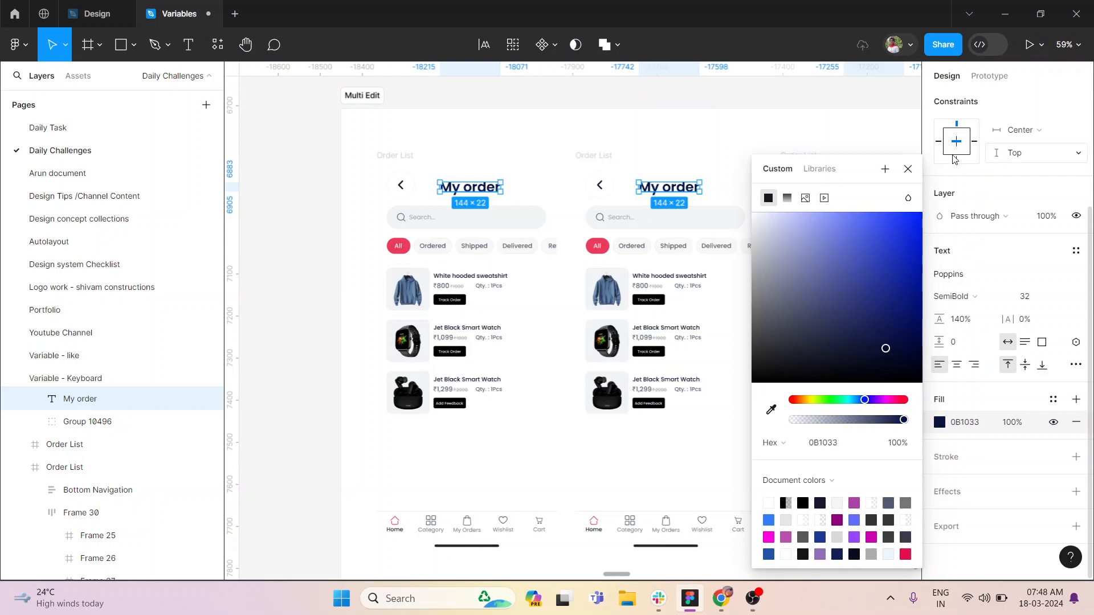
- Clear the selection and review the My order headings across the three Order List screens
scroll(760, 108, "up", 3)
left_click(627, 147)
scroll(280, 281, "up", 2, "ctrl")
scroll(286, 276, "down", 3)
scroll(442, 183, "down", 3, "ctrl")
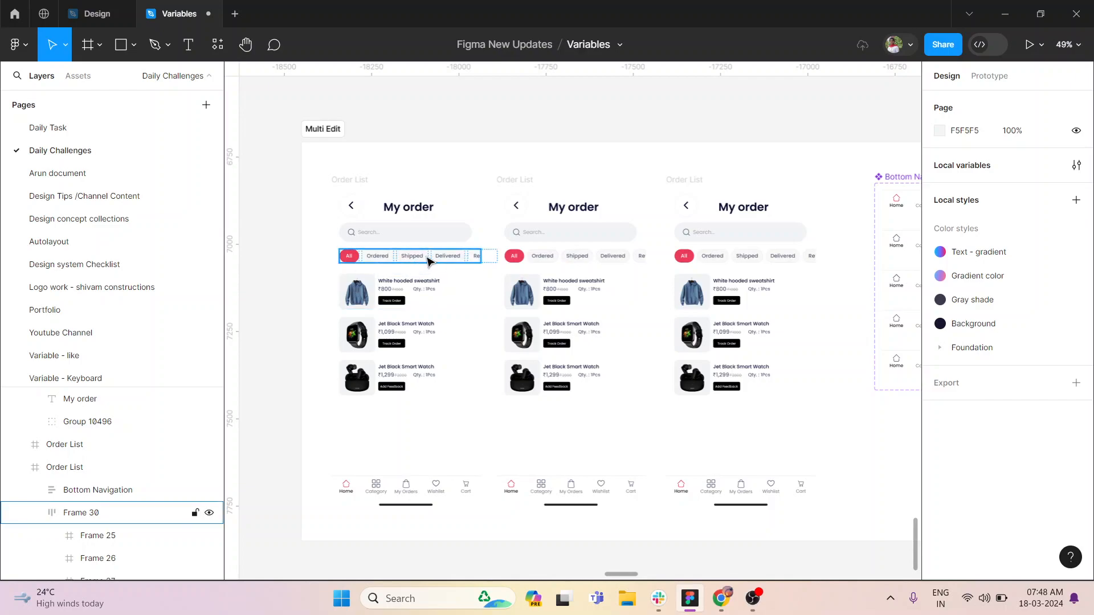
scroll(698, 265, "right", 3)
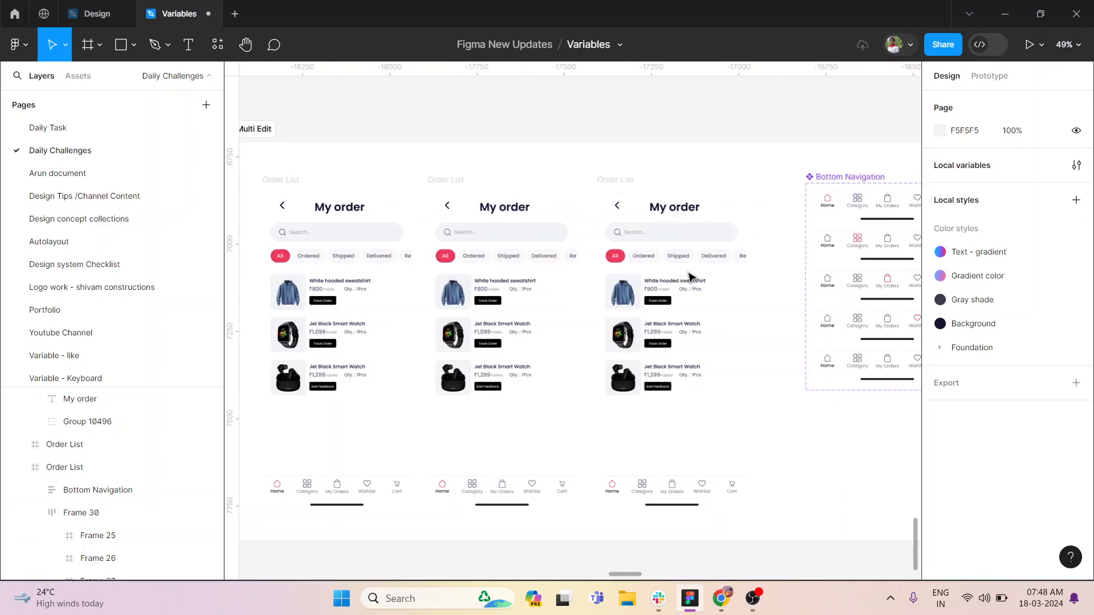
scroll(642, 261, "left", 2)
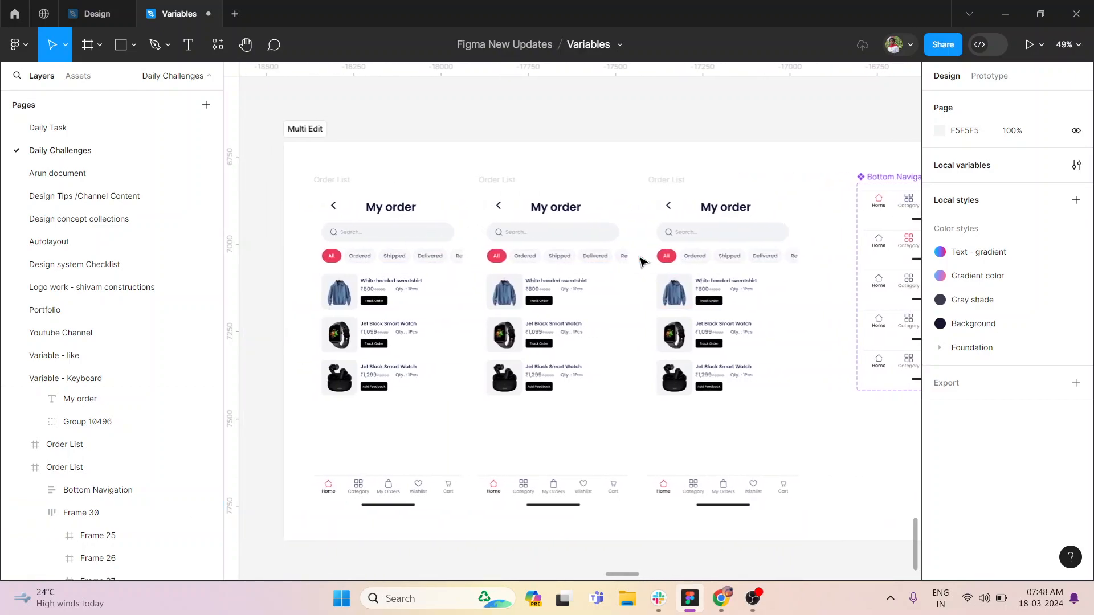
- Examine the Bottom Navigation component set, selecting its Default variant and its last variant, Variant5
scroll(630, 239, "right", 5)
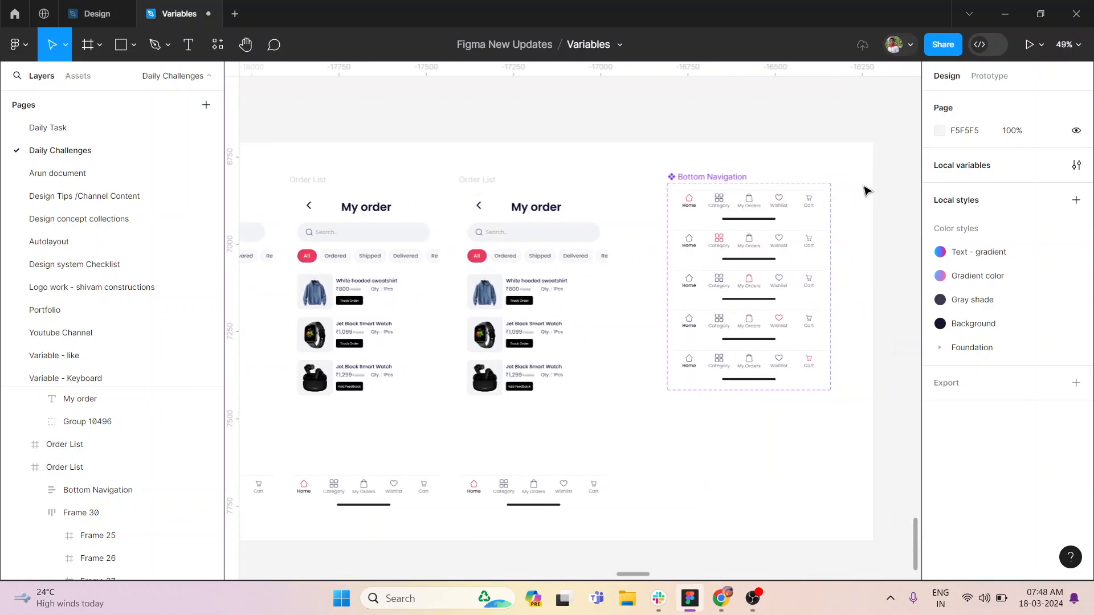
scroll(870, 191, "up", 5, "ctrl")
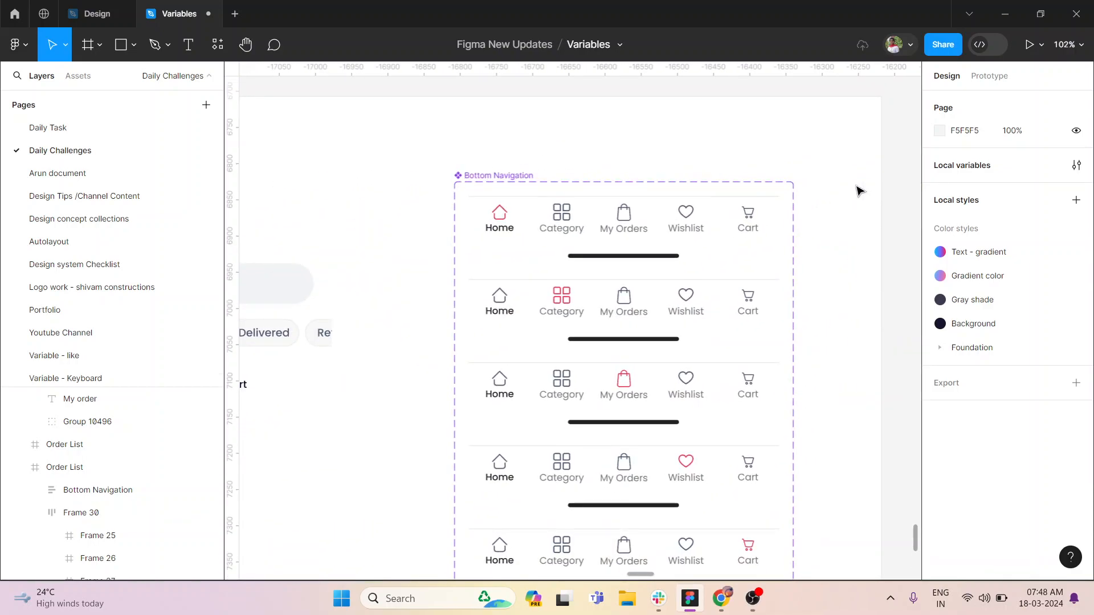
scroll(856, 190, "down", 1)
scroll(856, 191, "right", 1)
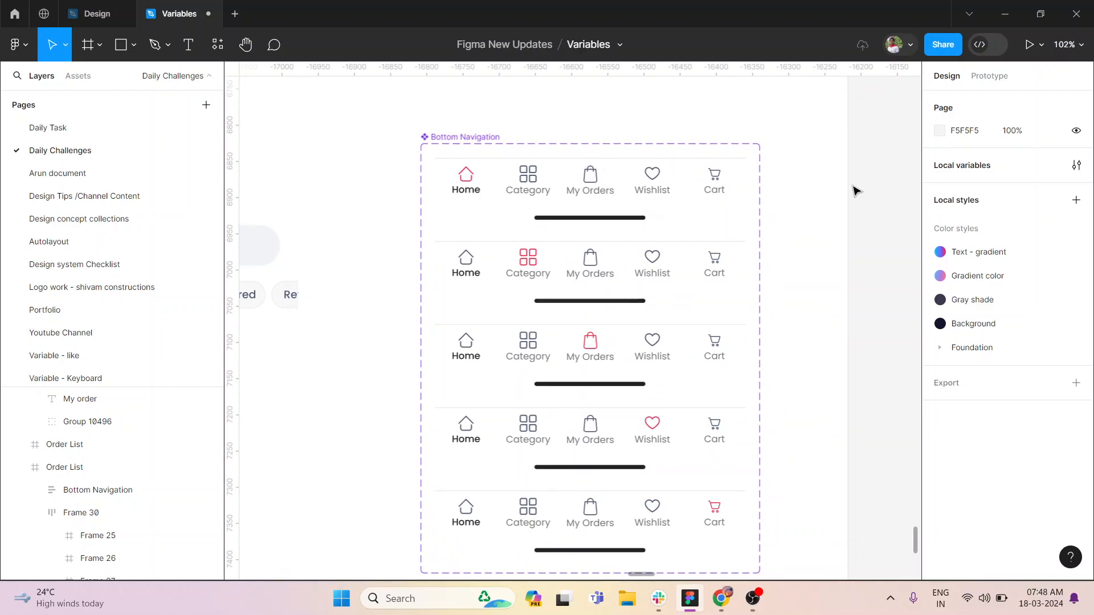
left_click(692, 214)
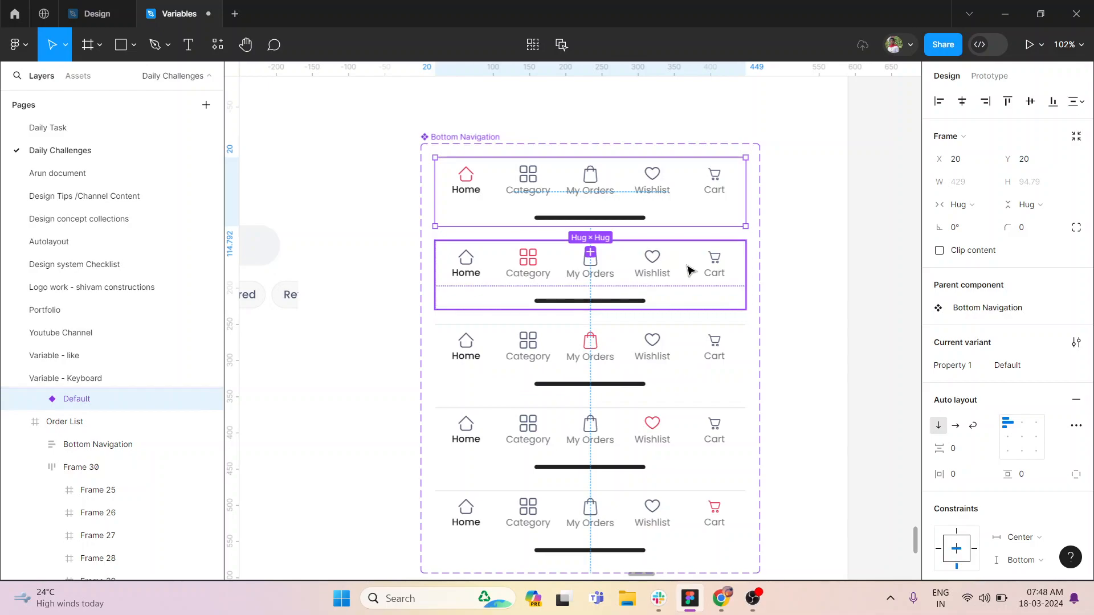
key("ctrl+d")
key("ctrl+d")
scroll(707, 399, "down", 3)
key("ctrl+d")
key("ctrl+d")
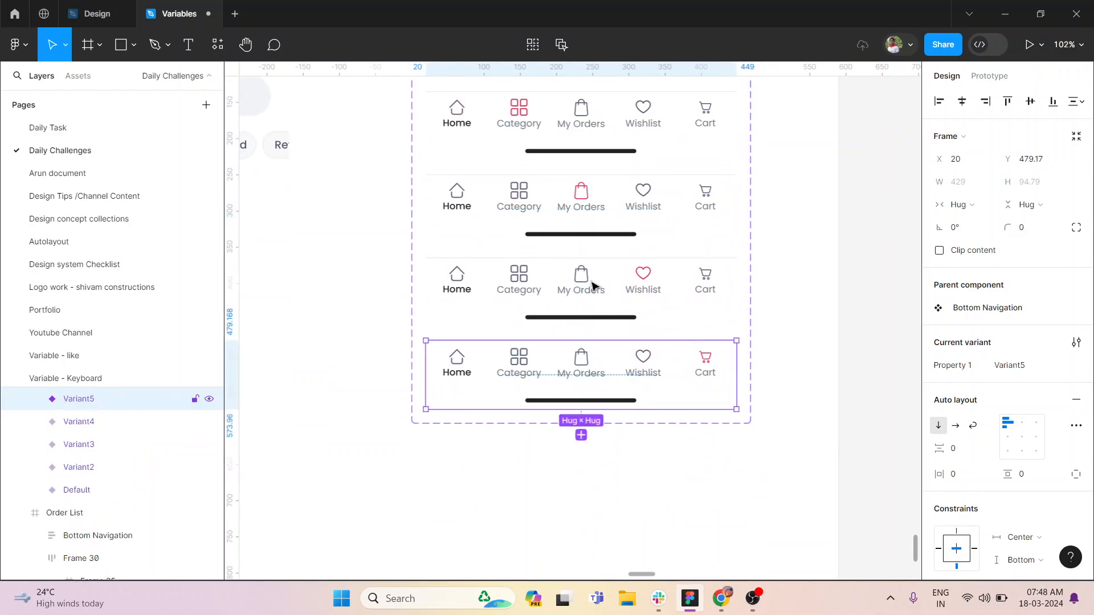
- Add a further variant below the last Bottom Navigation variant and delete it again
left_click(581, 436)
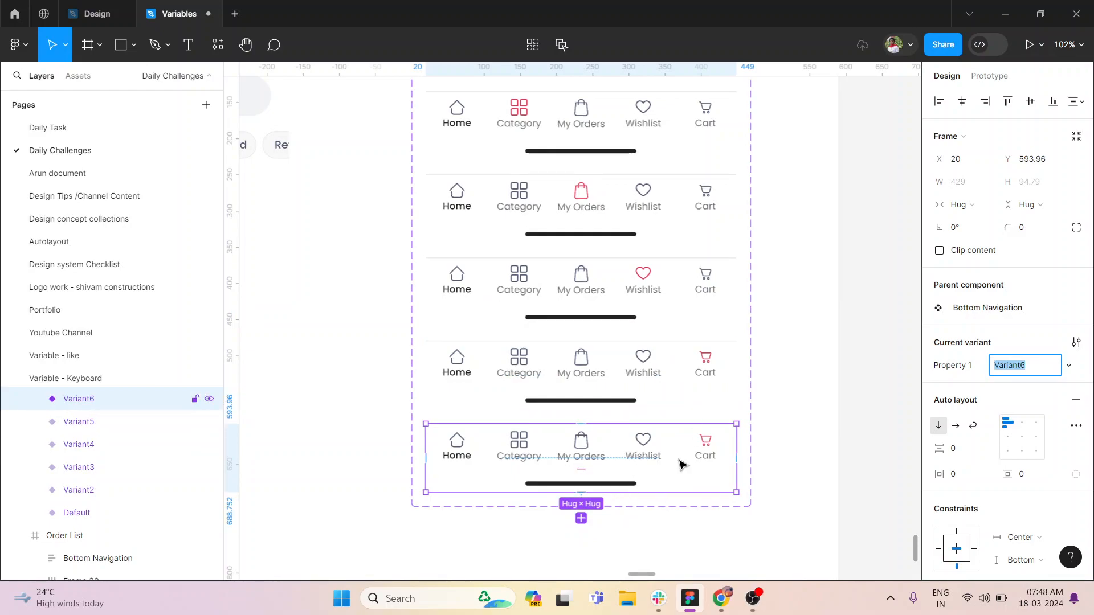
key("BackSpace")
left_click(758, 447)
left_click(693, 461)
key("Delete")
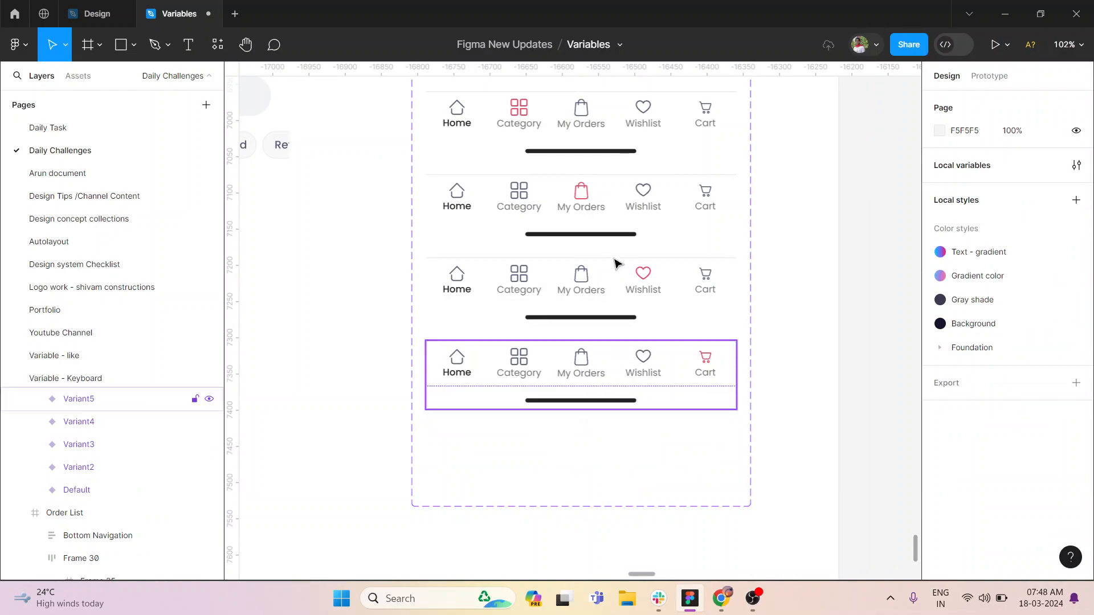
- Select the Category icon in the Default Bottom Navigation variant and extend the selection to its matching layers in all variants
scroll(643, 383, "up", 2)
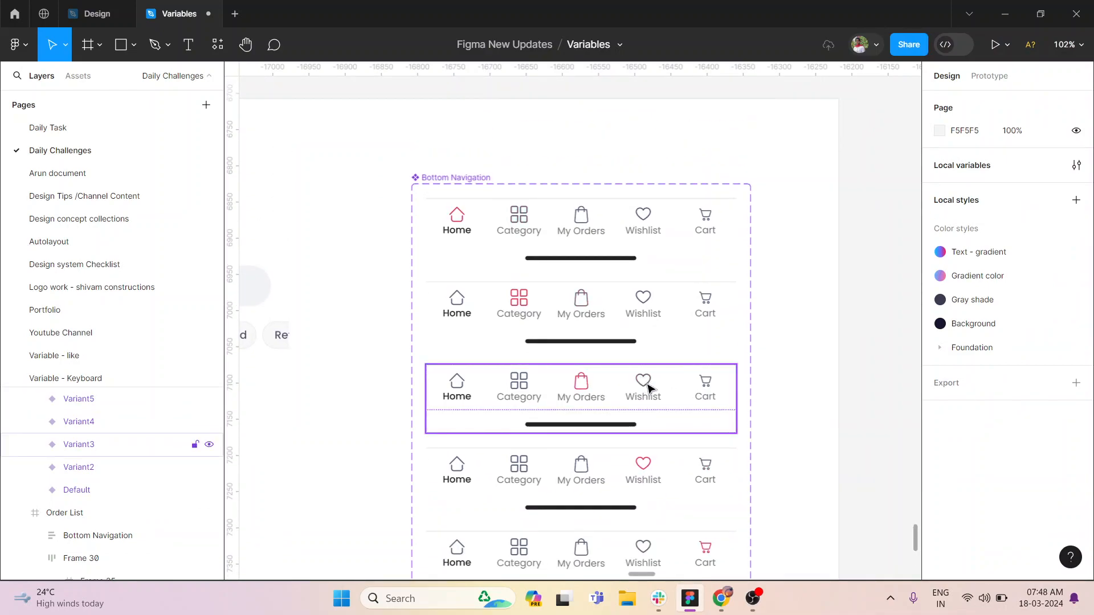
scroll(675, 305, "up", 3, "ctrl")
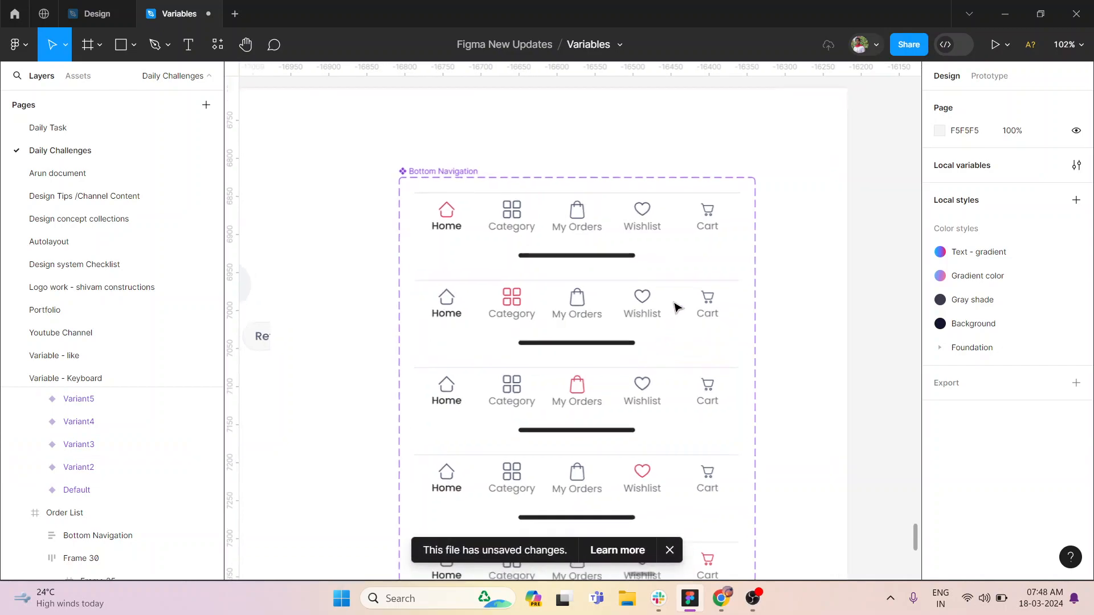
left_click(671, 552)
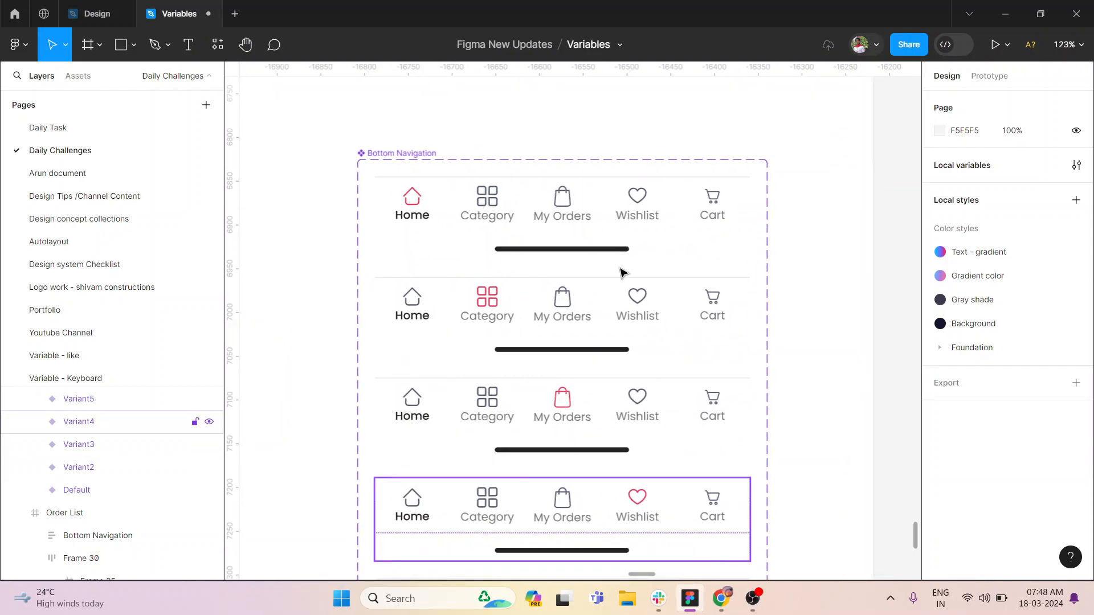
scroll(476, 192, "up", 2, "ctrl")
double_click(499, 203)
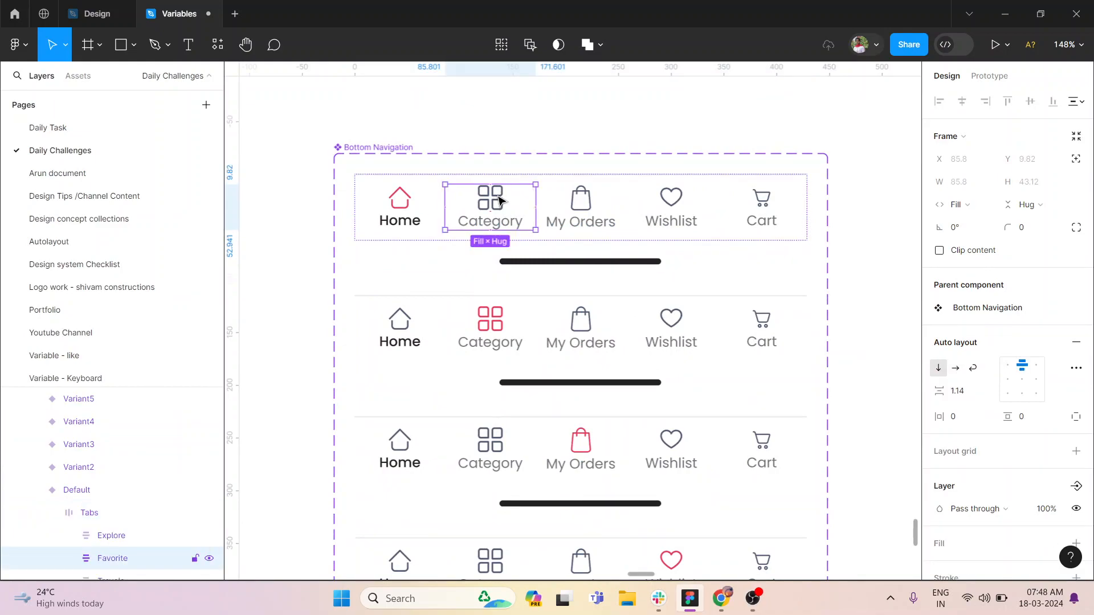
double_click(489, 195)
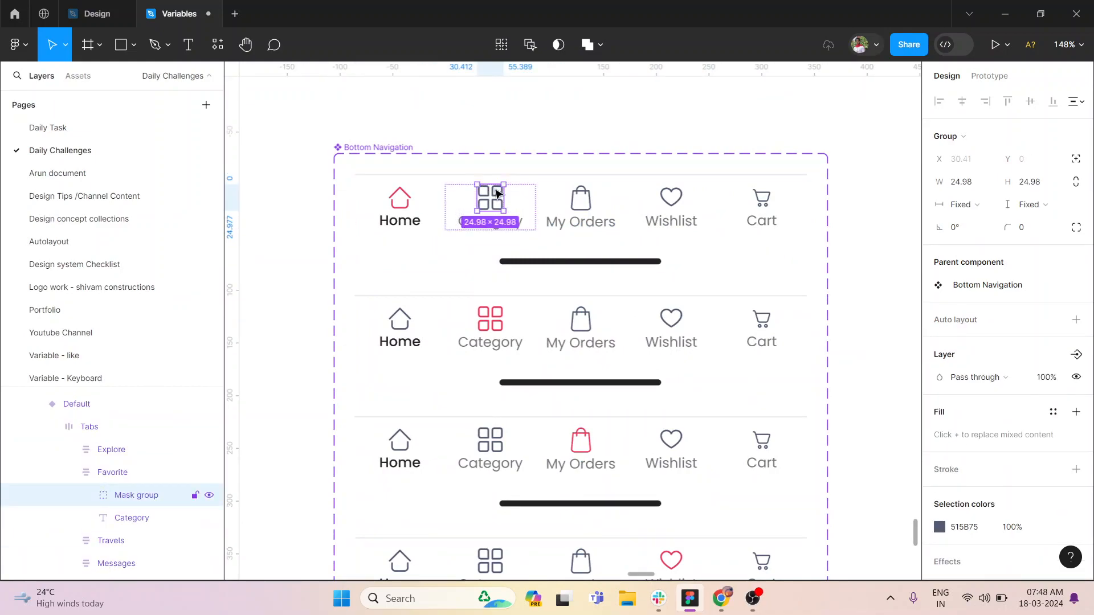
left_click(531, 50)
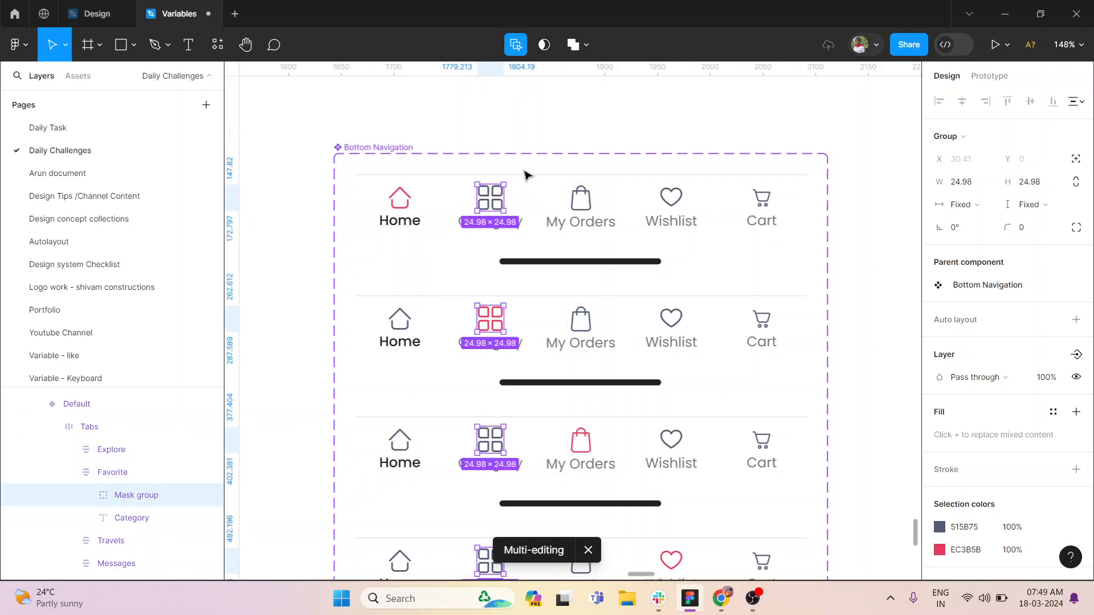
- Change the gray selection color of the multi-selected Category icons to dark navy 000C2C
scroll(526, 194, "down", 5)
scroll(528, 213, "down", 1)
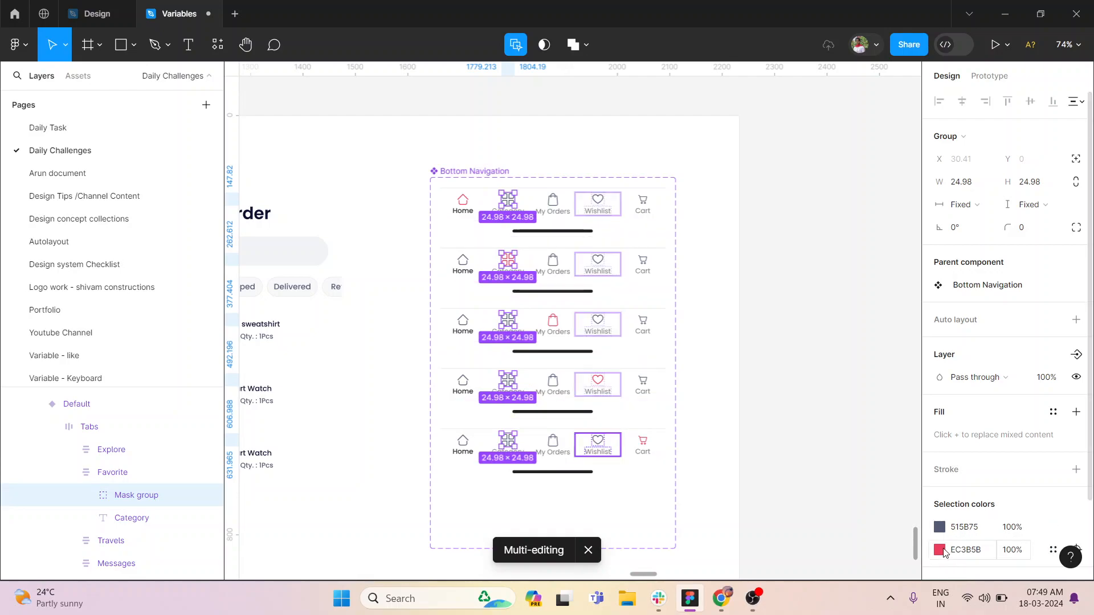
left_click(941, 529)
left_click_drag(892, 281, 931, 355)
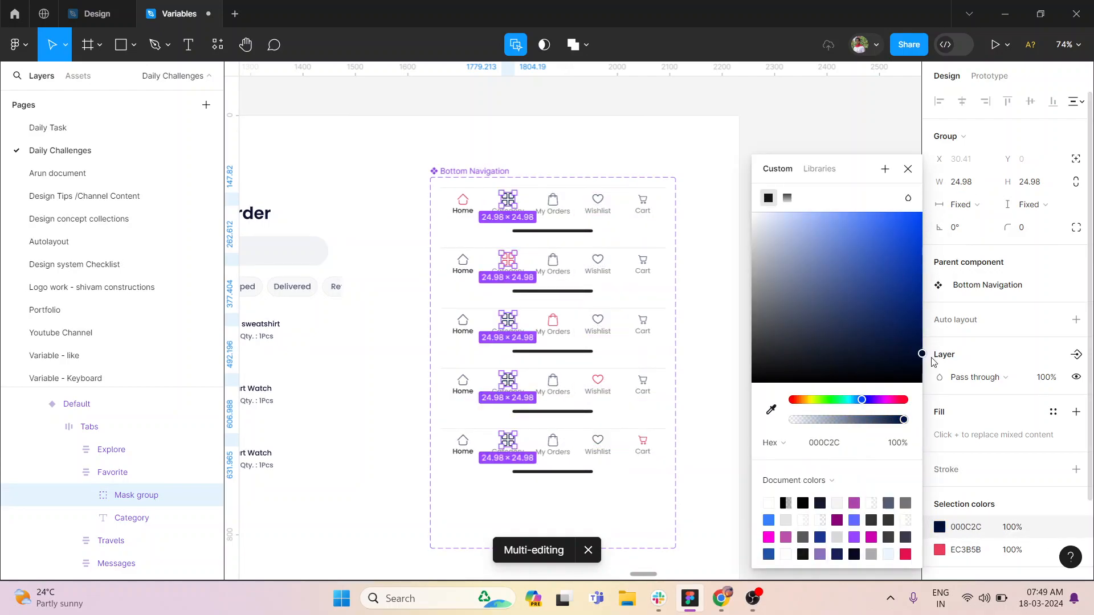
- Undo the color change on the multi-selected Category icons
key("ctrl+z")
scroll(997, 410, "down", 2)
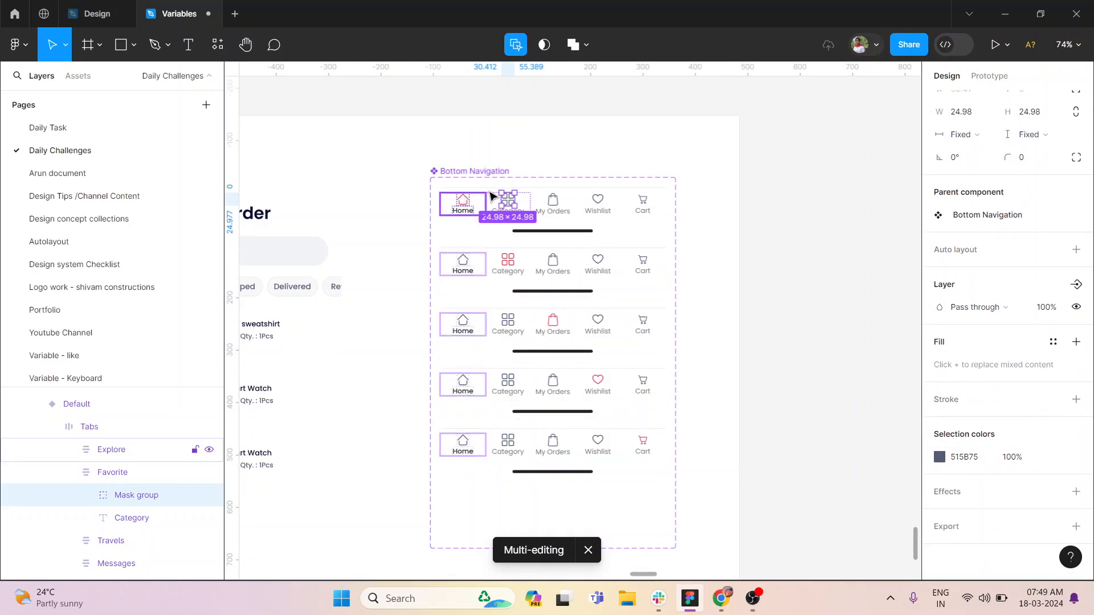
scroll(501, 200, "up", 5)
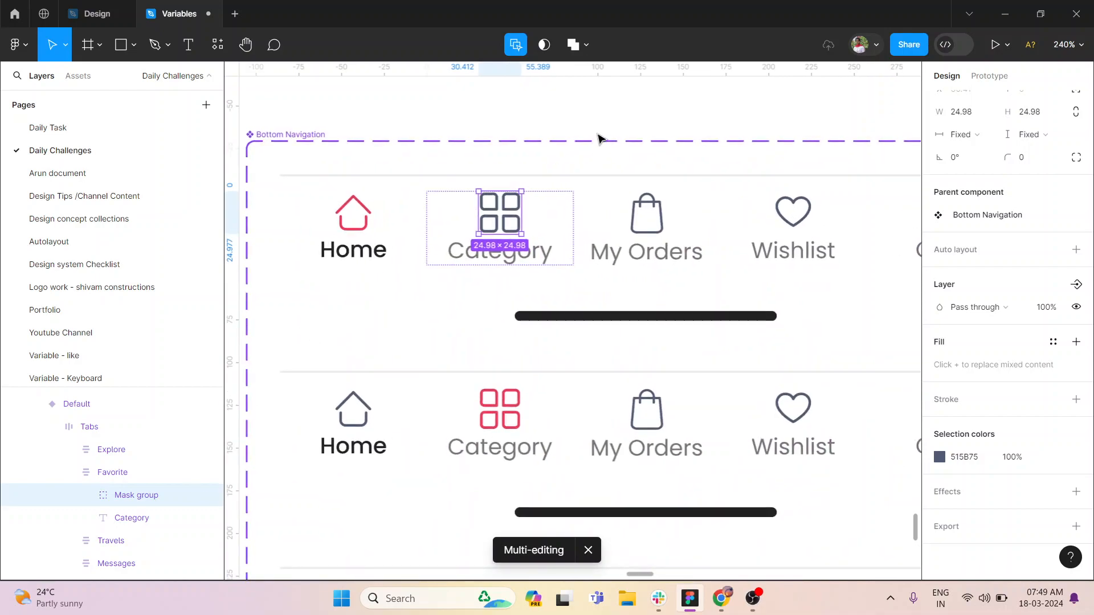
- Multi-select the Category text labels in all Bottom Navigation variants and replace their text with "list"
key("Escape")
left_click(498, 215)
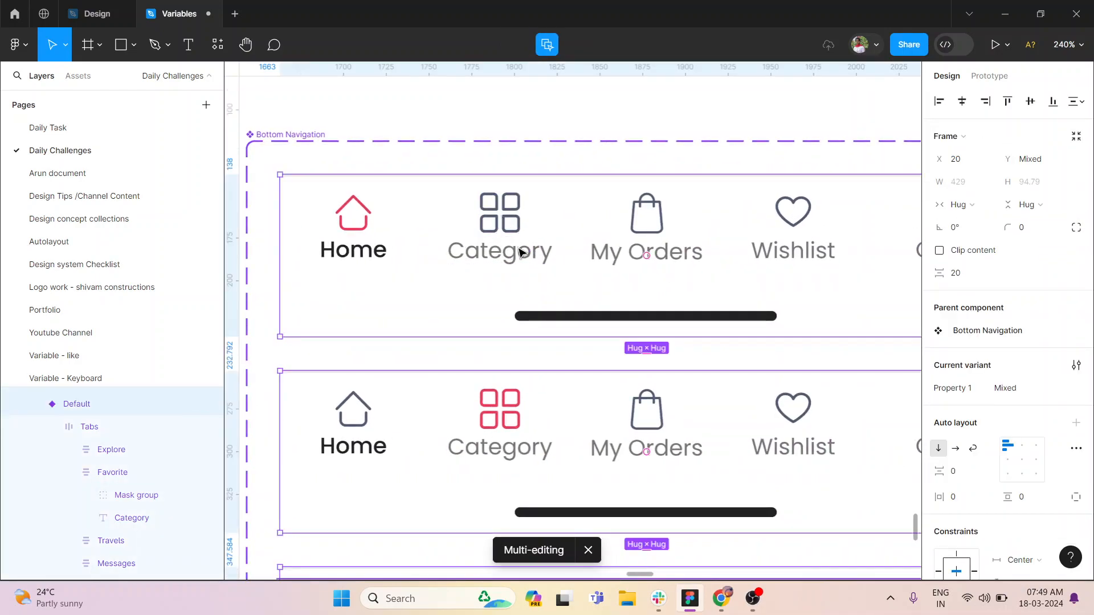
double_click(520, 251)
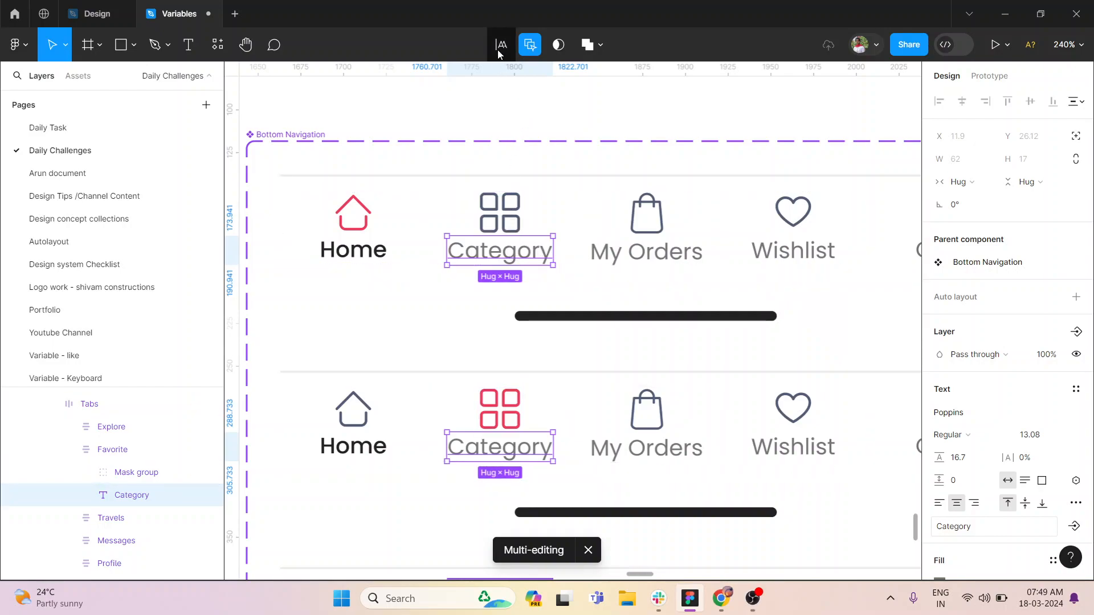
left_click(501, 45)
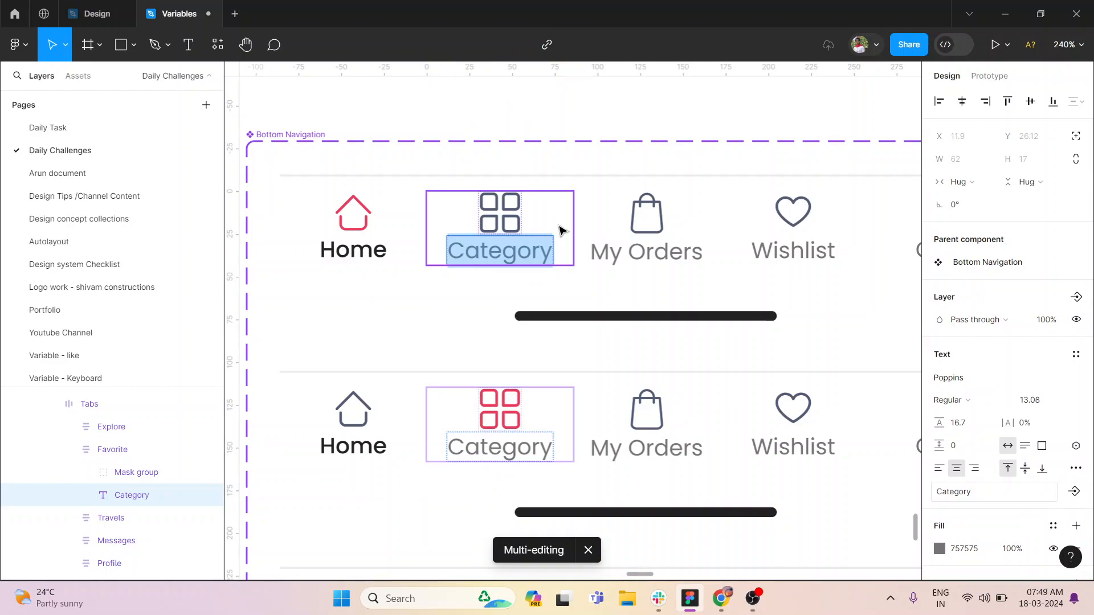
type("list")
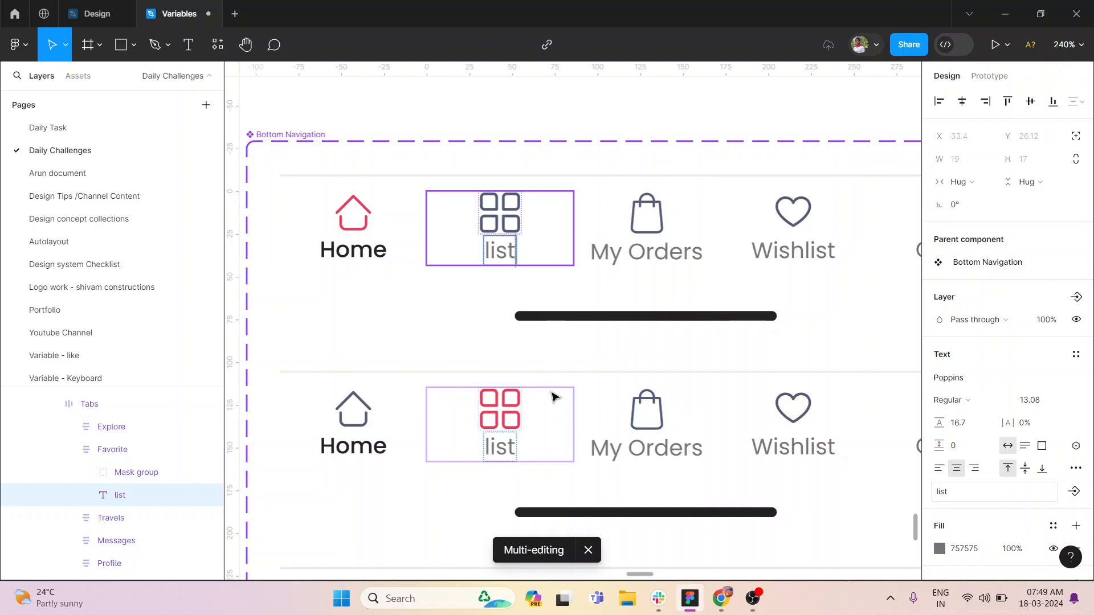
- Check the replaced labels across the variants, revert the text to "Category", and clear the selection
scroll(554, 399, "down", 10)
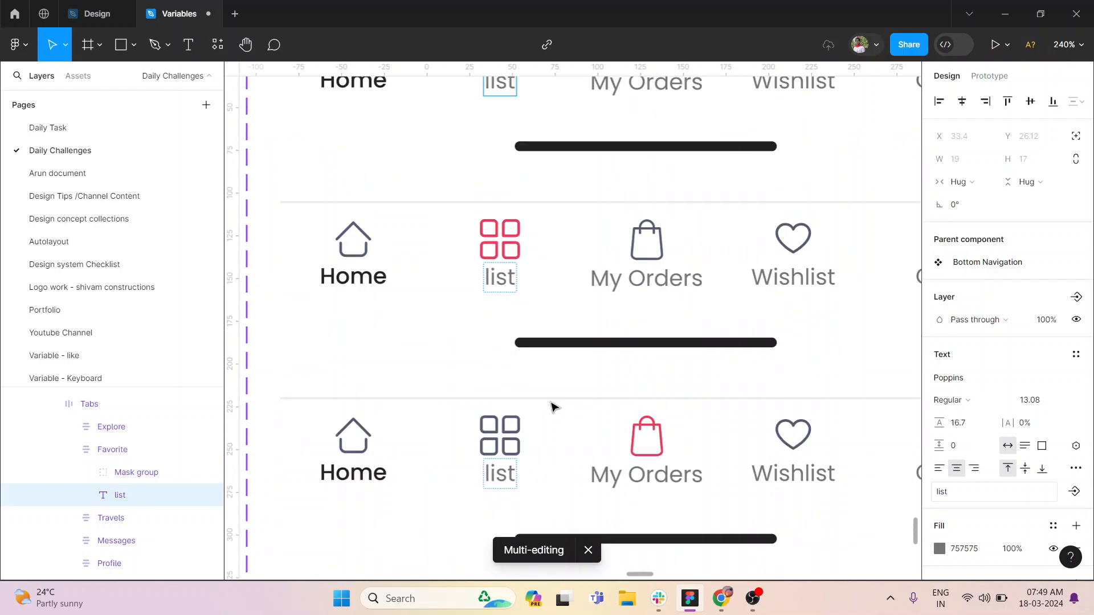
scroll(555, 407, "down", 3)
scroll(555, 406, "up", 15)
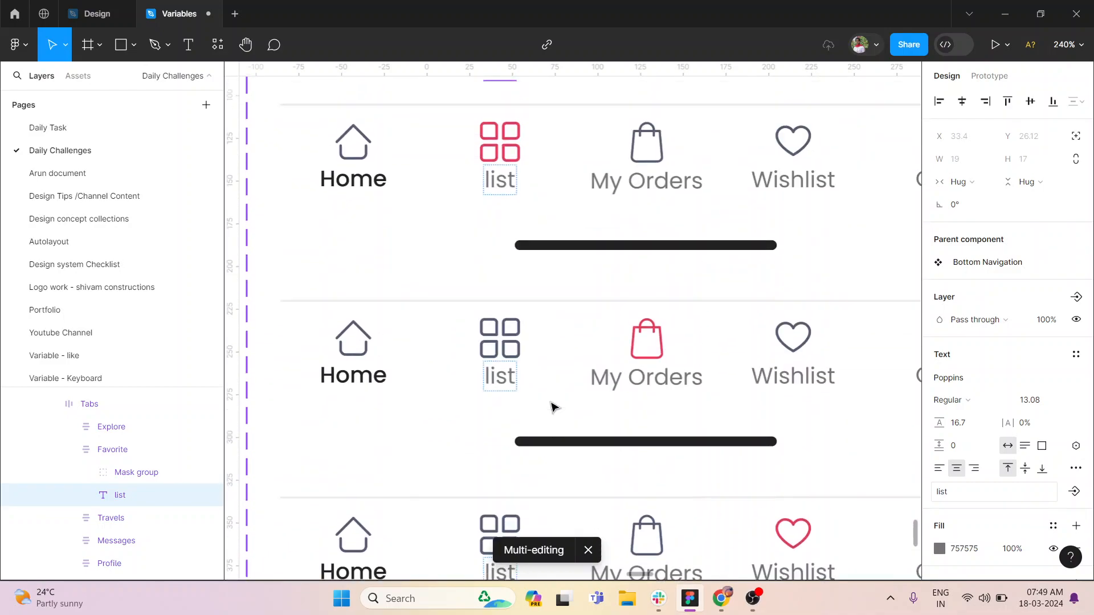
scroll(555, 407, "up", 3)
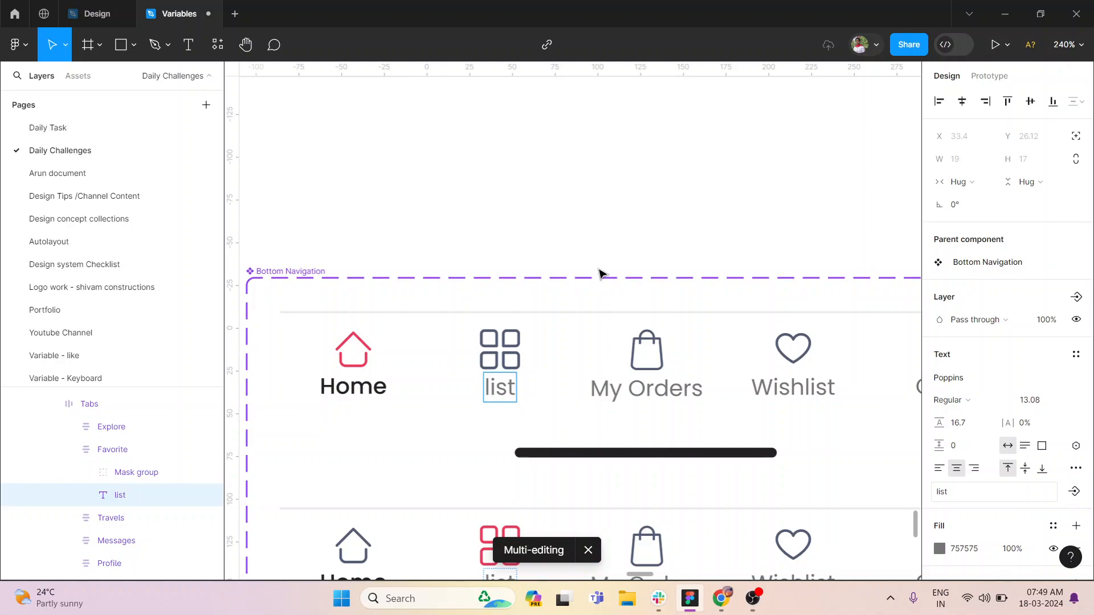
key("BackSpace")
key("BackSpace")
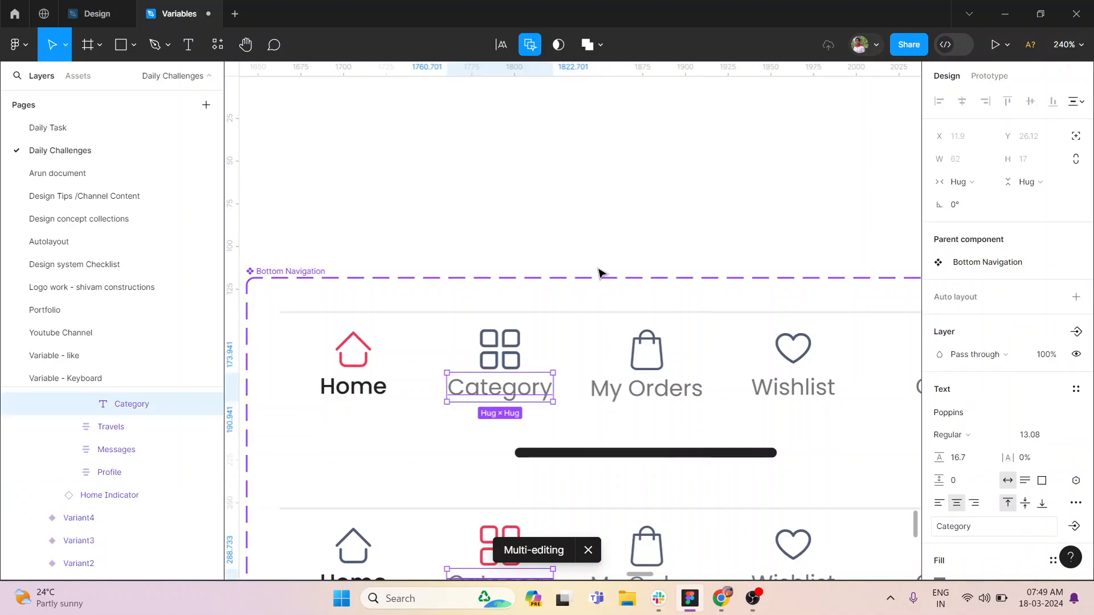
left_click(620, 214)
left_click(612, 257)
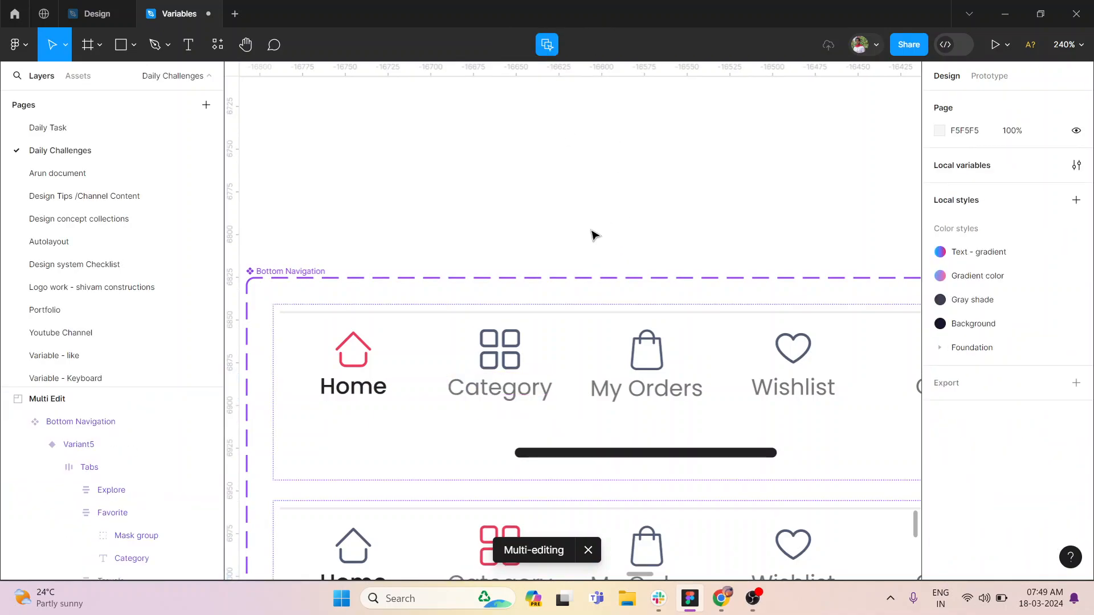
- Select the Cart label in the Default variant, turn on multi-edit for the matching labels in all variants, and clear the selection
scroll(604, 245, "down", 5)
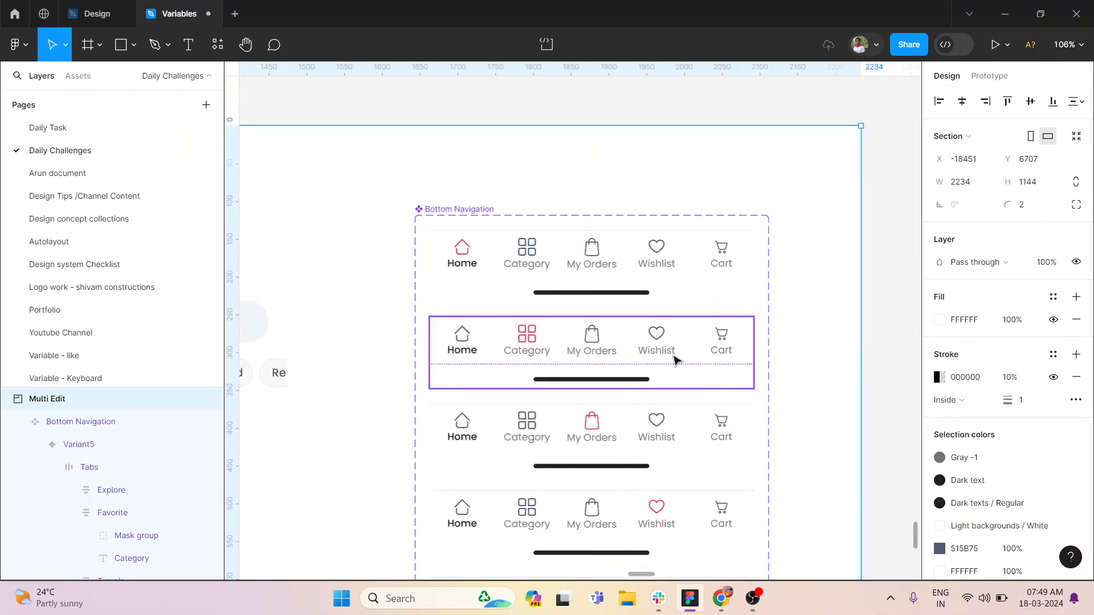
scroll(674, 353, "up", 4)
left_click(751, 226, "ctrl")
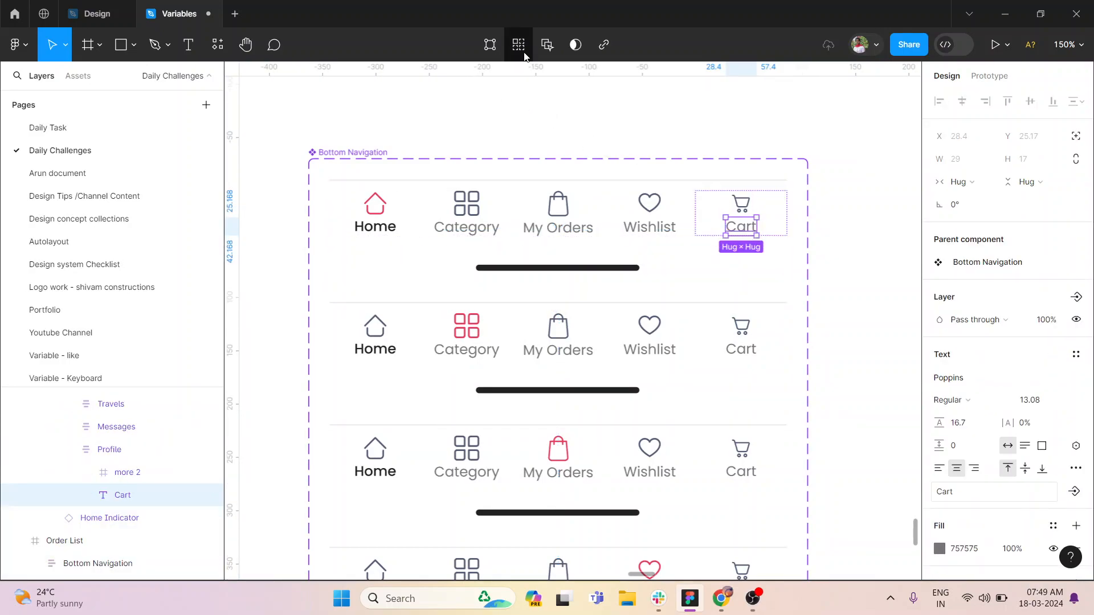
key("ctrl+alt+a")
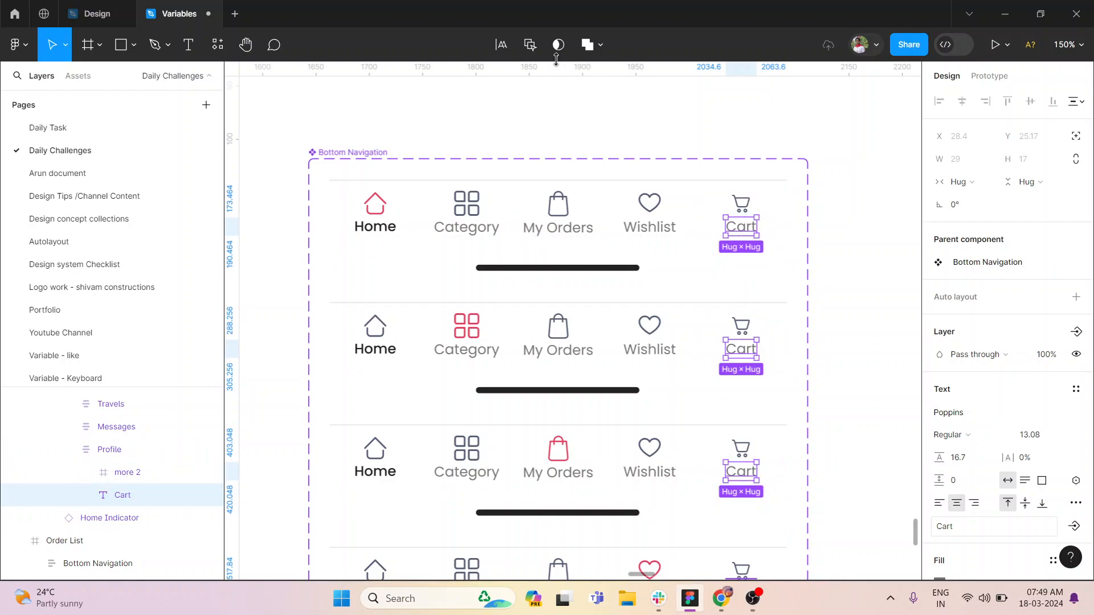
left_click(530, 45)
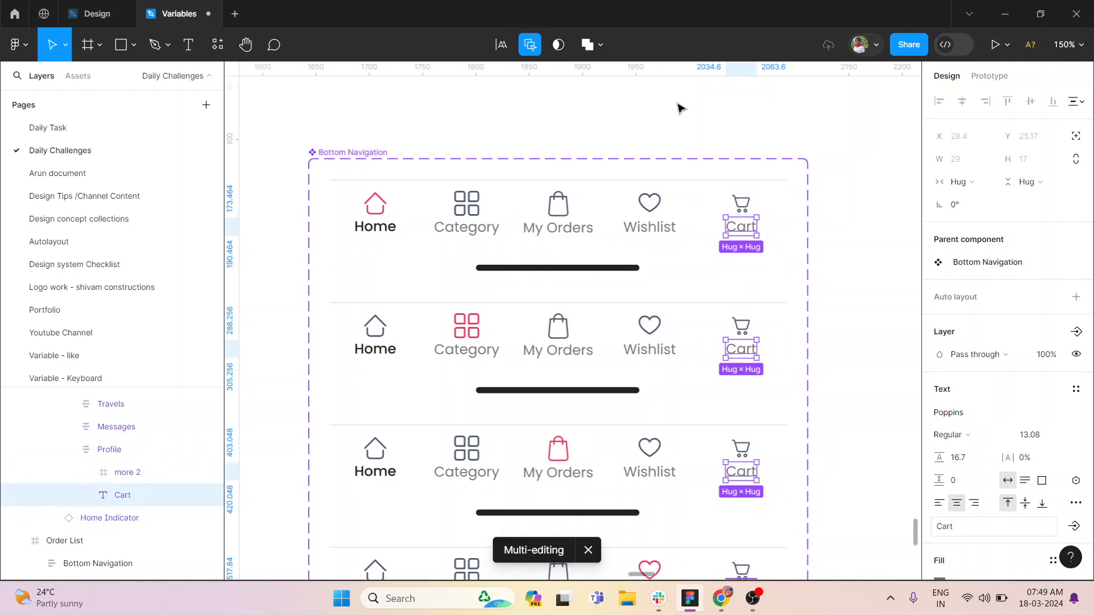
scroll(689, 251, "down", 2)
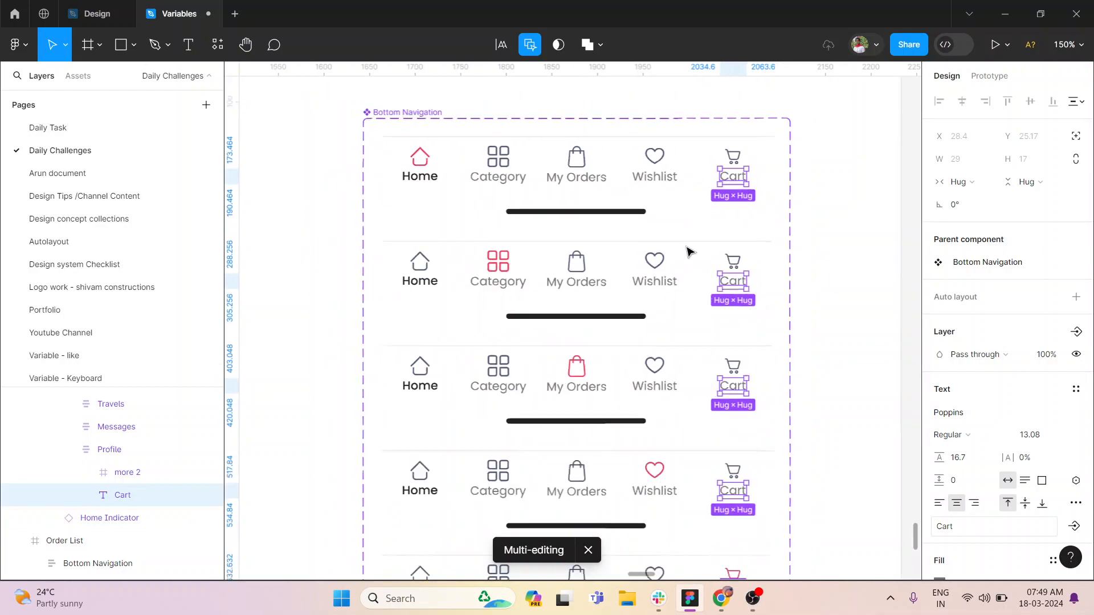
scroll(814, 289, "down", 5)
left_click(831, 287)
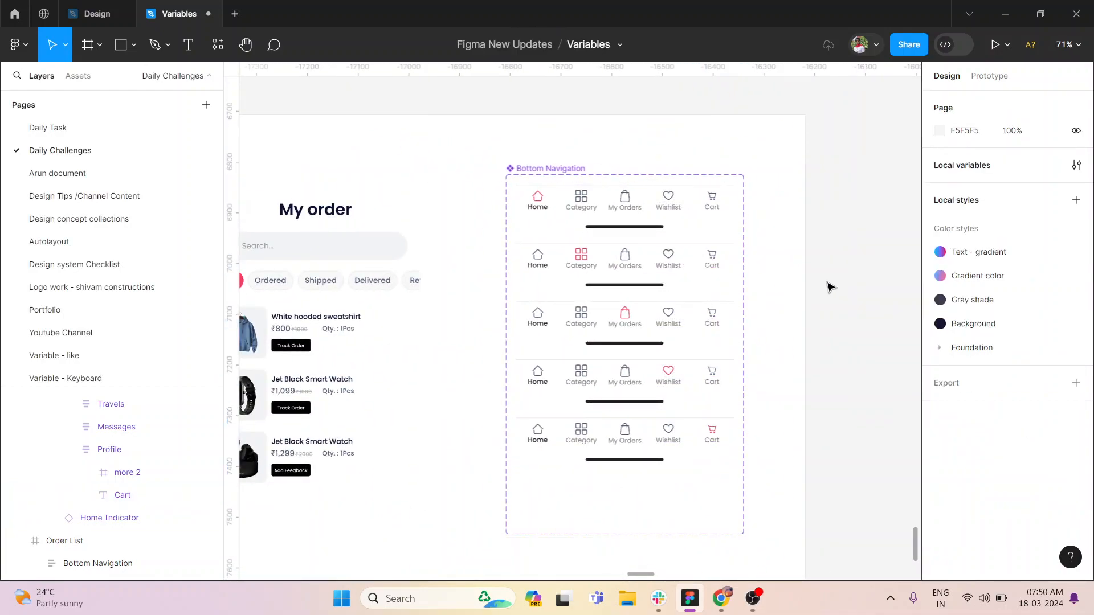
- Examine the Multi Edit section's Order List screens and the Bottom Navigation component set beside them
scroll(830, 287, "down", 5)
scroll(830, 287, "left", 1)
scroll(830, 288, "down", 1)
scroll(830, 288, "right", 1)
scroll(885, 200, "up", 4)
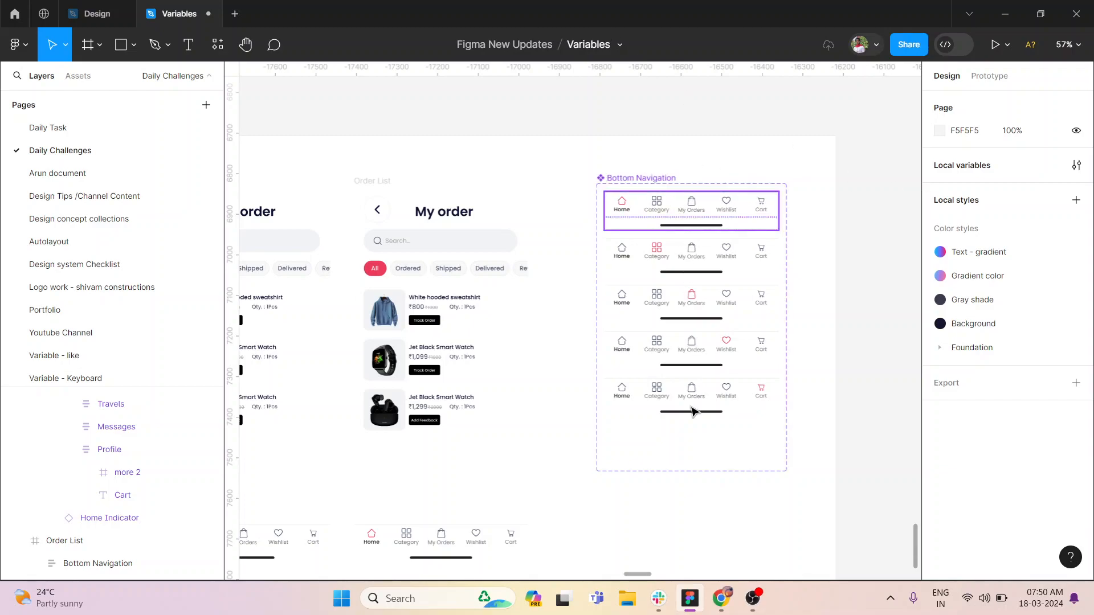
scroll(812, 297, "left", 4)
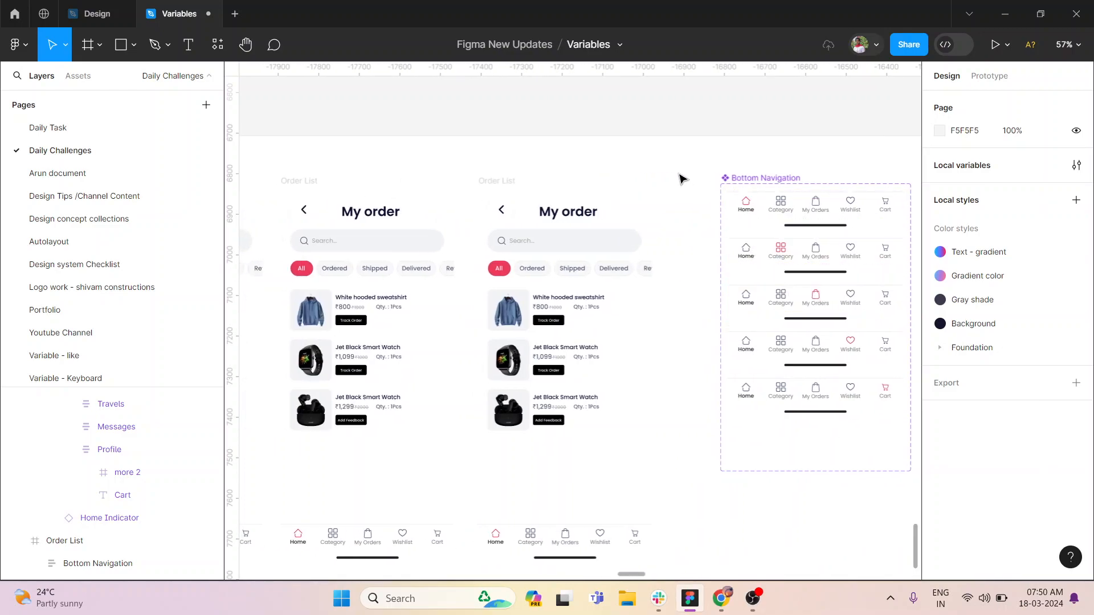
scroll(682, 176, "down", 3)
scroll(293, 132, "up", 3)
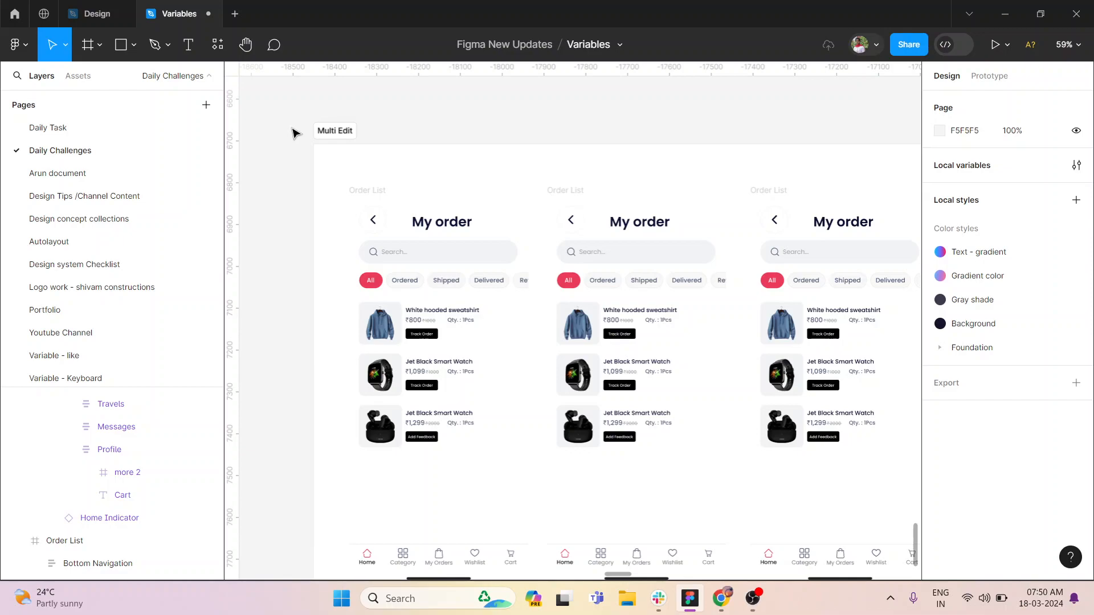
scroll(293, 132, "right", 10)
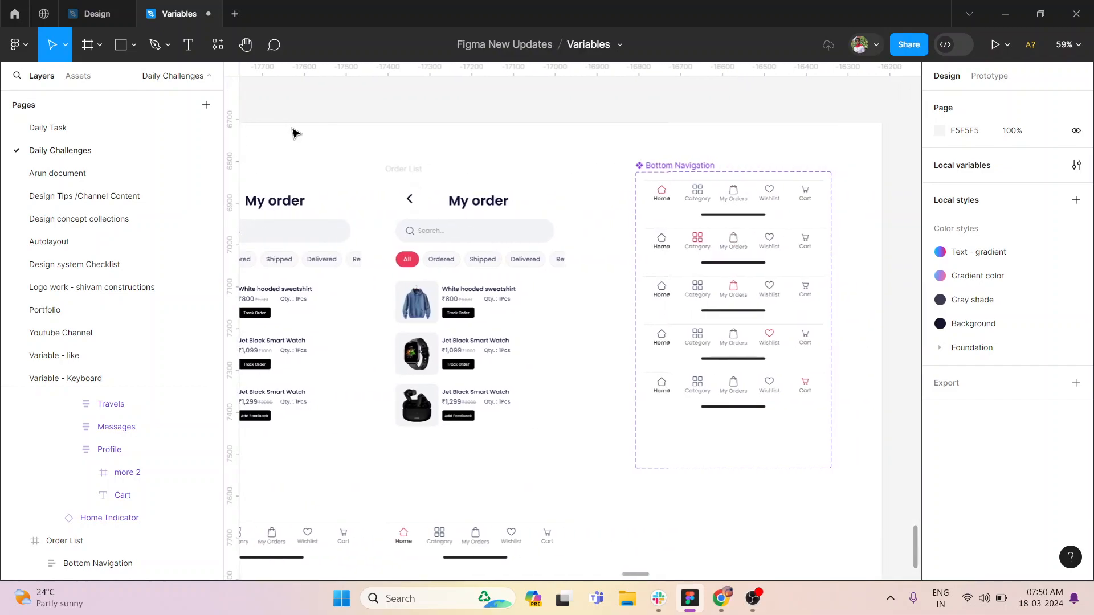